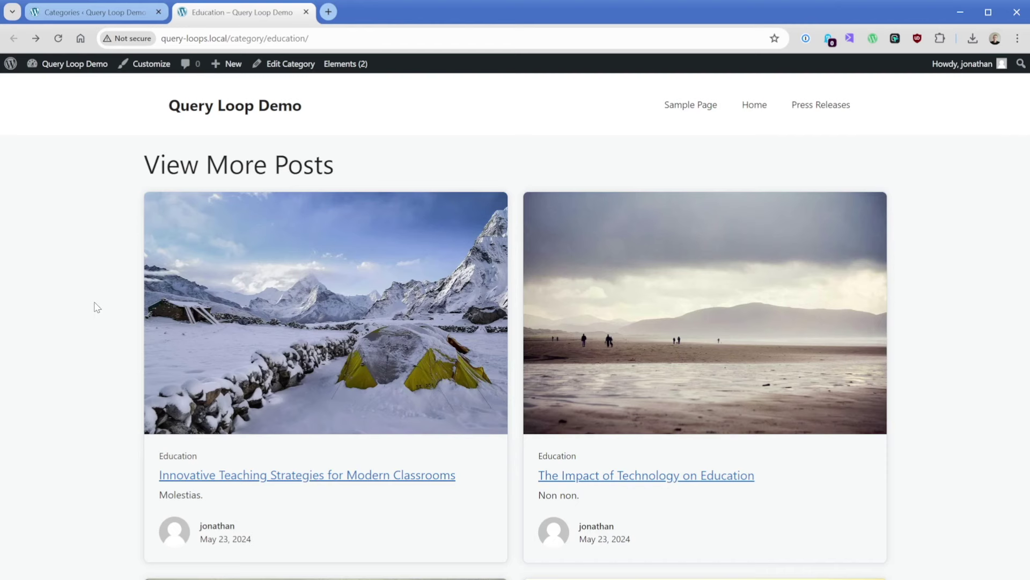
# Open the 'Innovative Teaching Strategies for Modern Classrooms' post and scroll through its layout
pyautogui.click(326, 476)
pyautogui.scroll(-7, 85, 323)
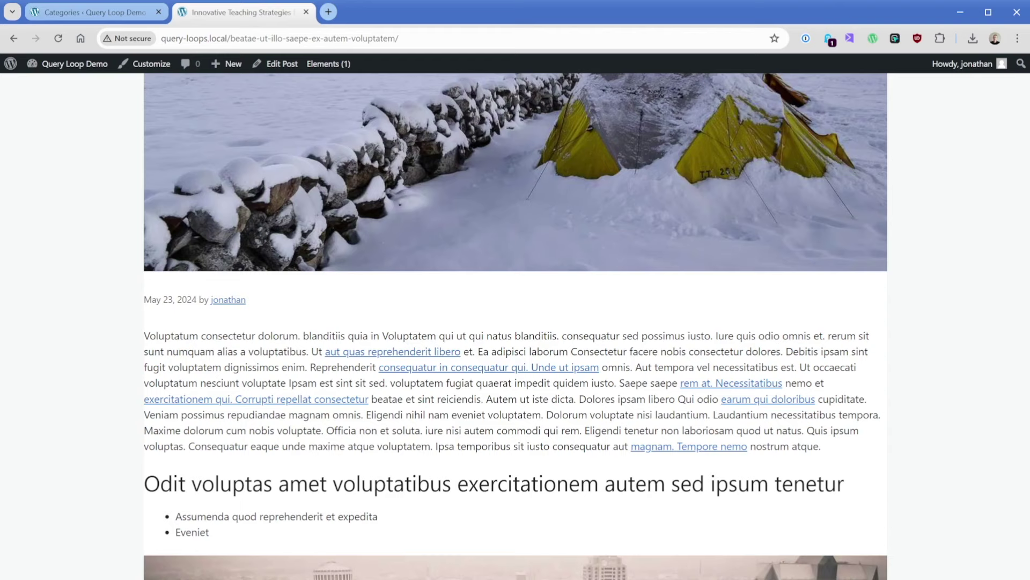
# From the admin, go to Appearance > Elements and create a new element of type Block
pyautogui.click(67, 14)
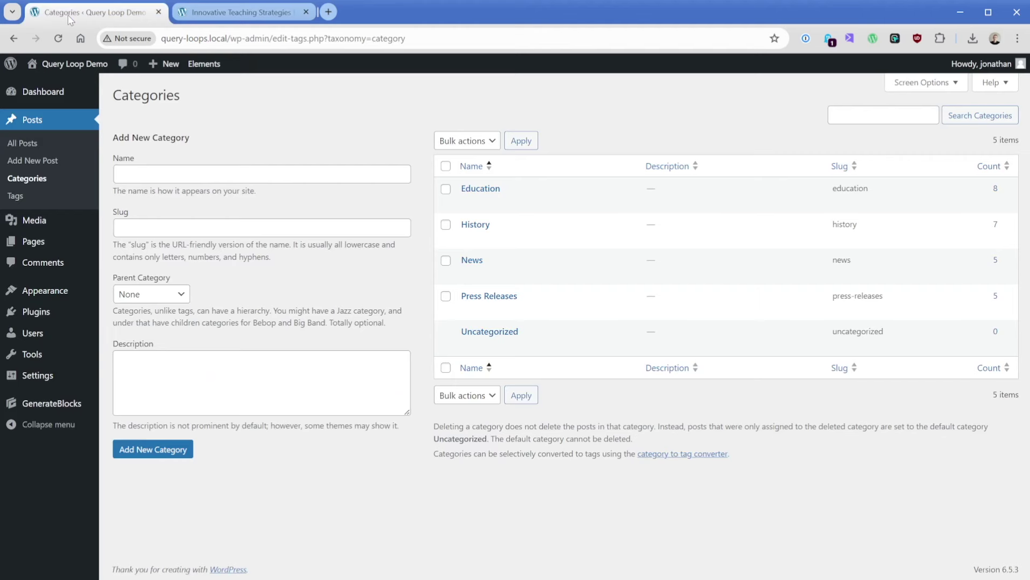
pyautogui.moveTo(53, 292)
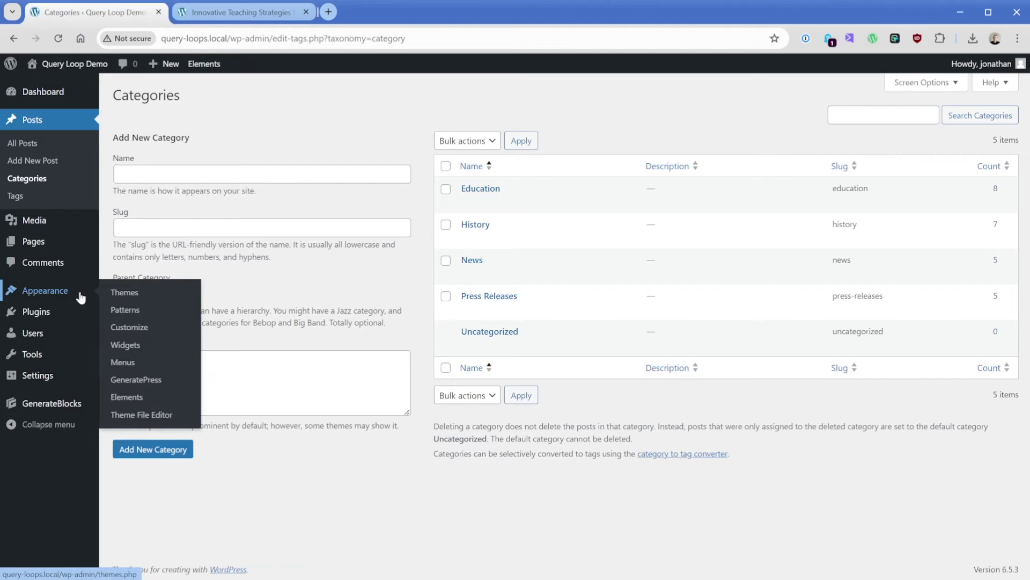
pyautogui.click(127, 399)
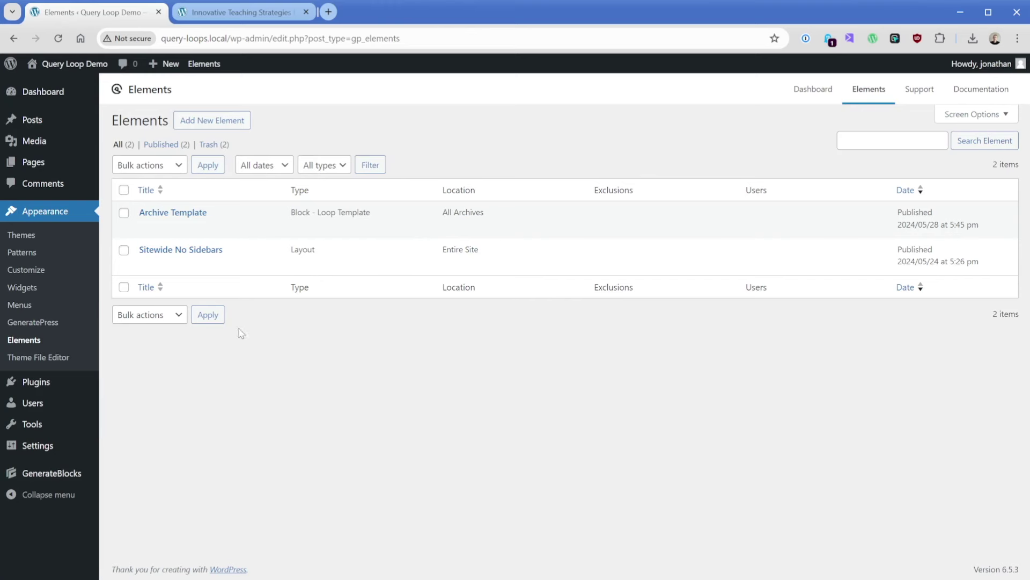
pyautogui.moveTo(161, 226)
pyautogui.click(231, 122)
pyautogui.click(452, 334)
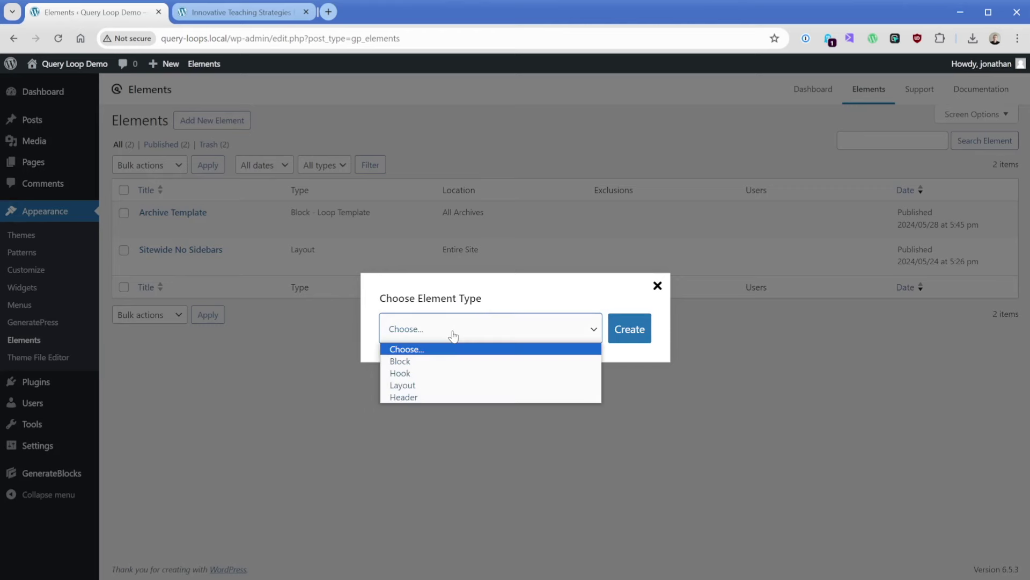
pyautogui.click(447, 361)
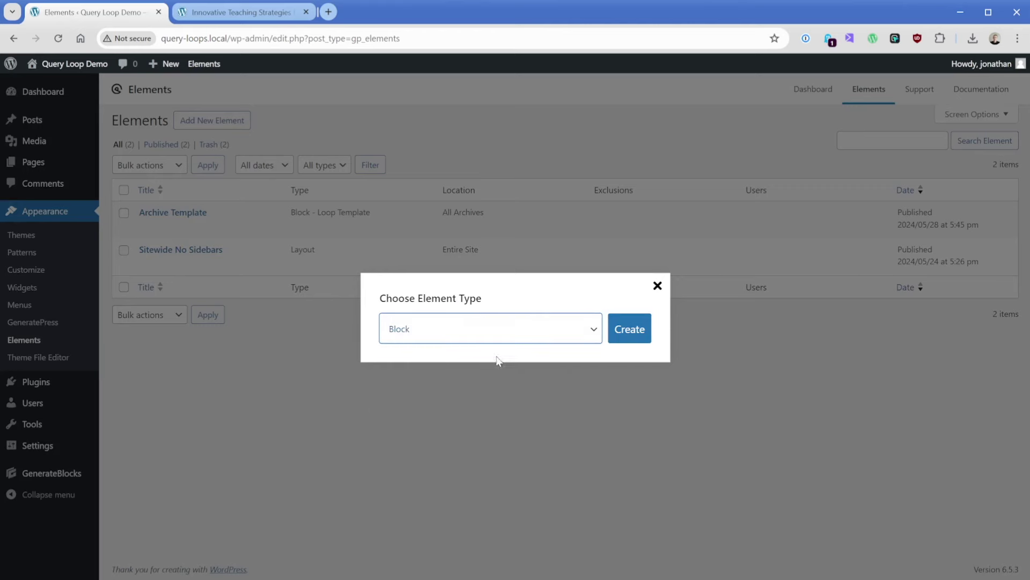
pyautogui.click(627, 336)
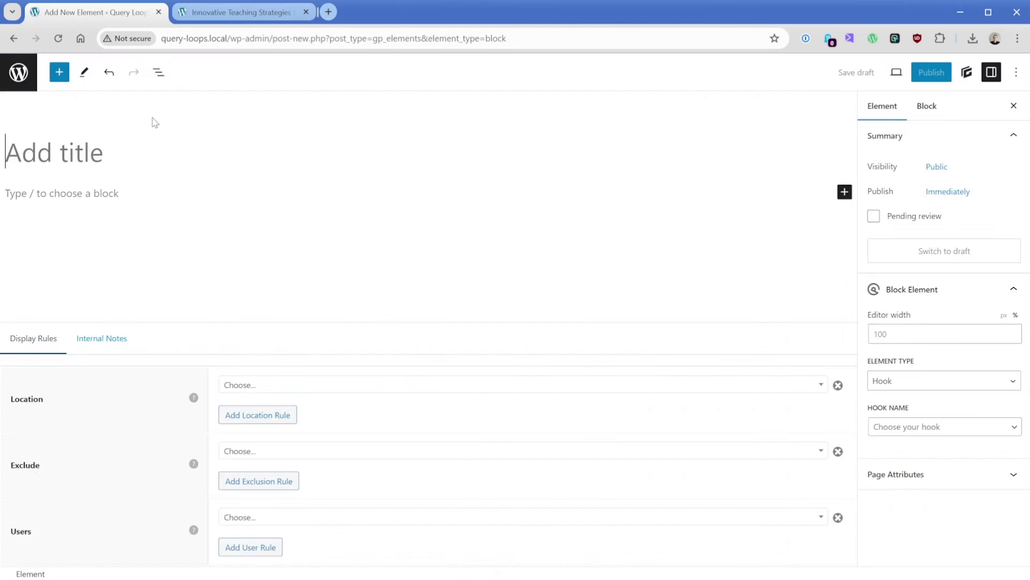
# Title the element 'Singular Template' and add a Container holding an inner container
pyautogui.write('Singular Template')
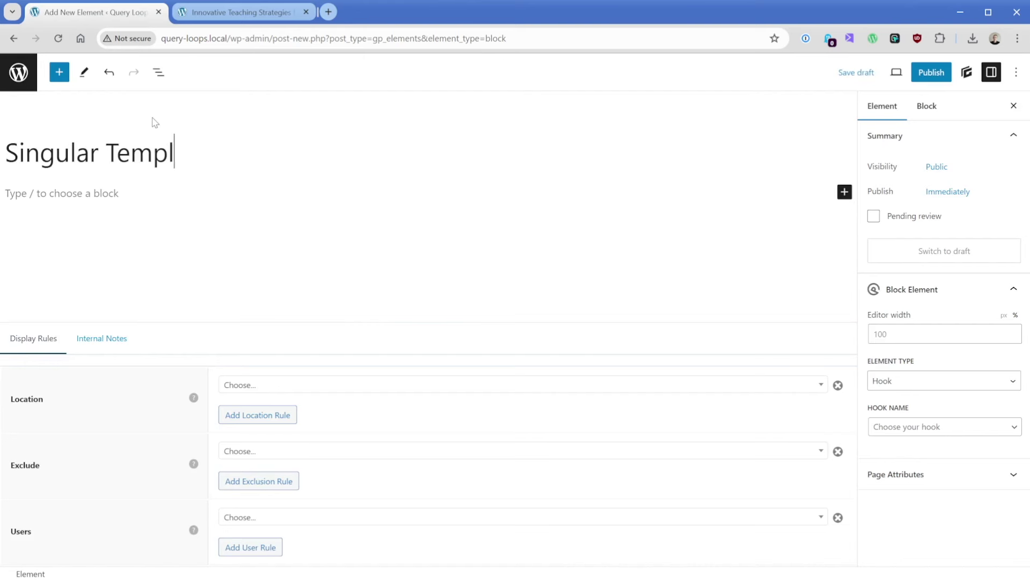
pyautogui.click(159, 72)
pyautogui.click(283, 198)
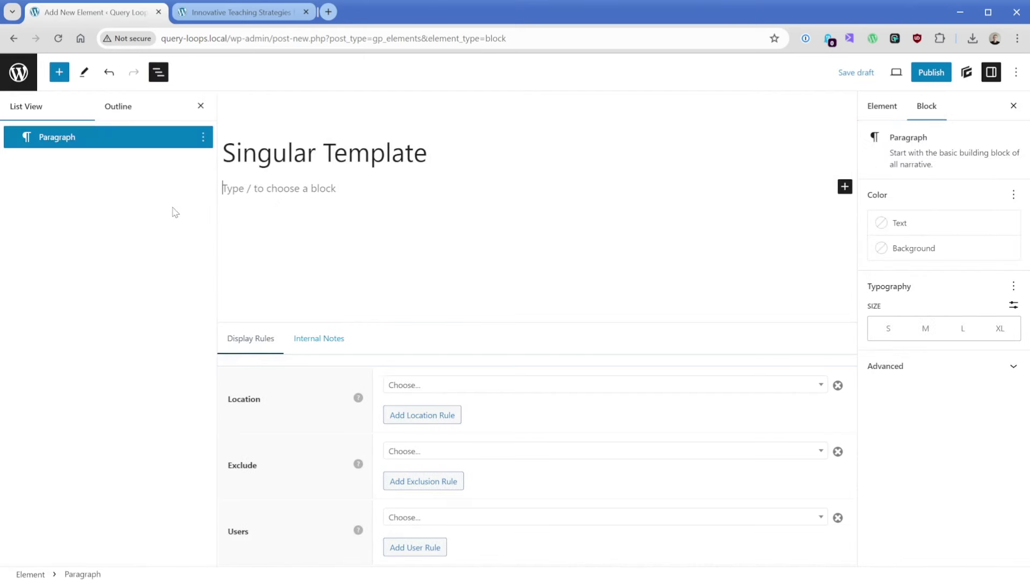
pyautogui.write('/cont')
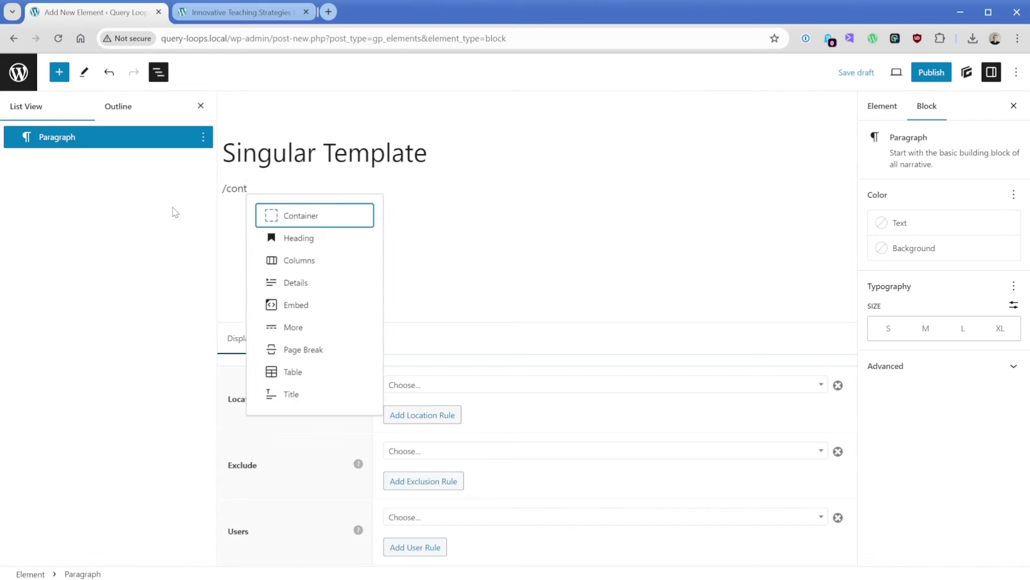
pyautogui.press('Return')
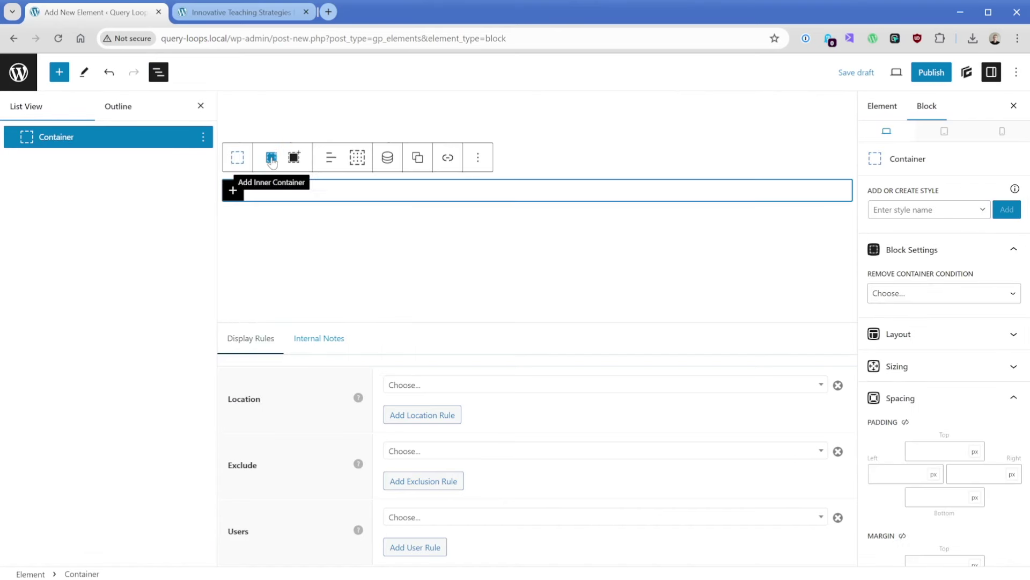
pyautogui.click(272, 158)
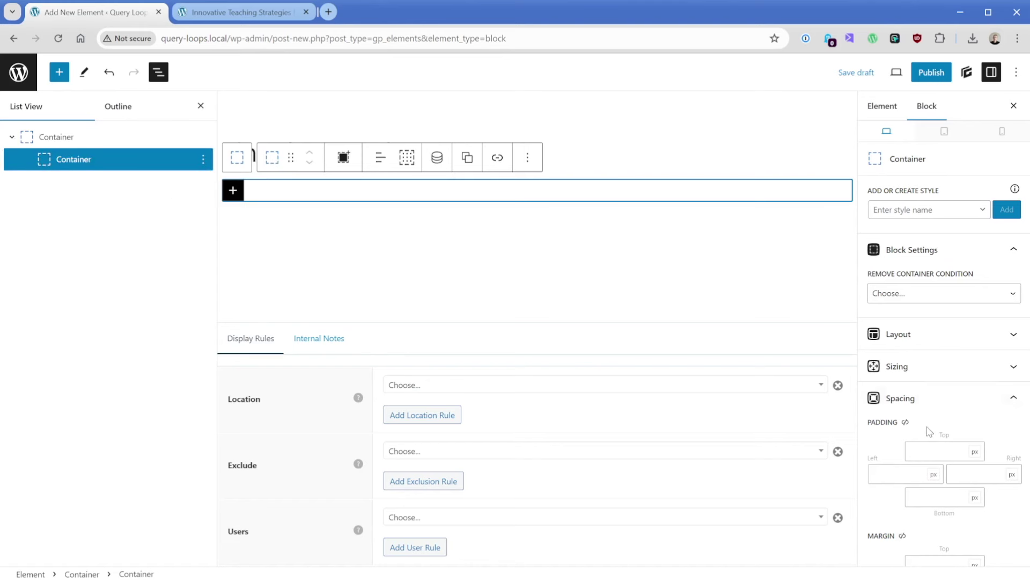
# Pad the inner container 1rem left and right and 4rem top and bottom
pyautogui.scroll(-3, 919, 397)
pyautogui.click(899, 350)
pyautogui.write('1rem')
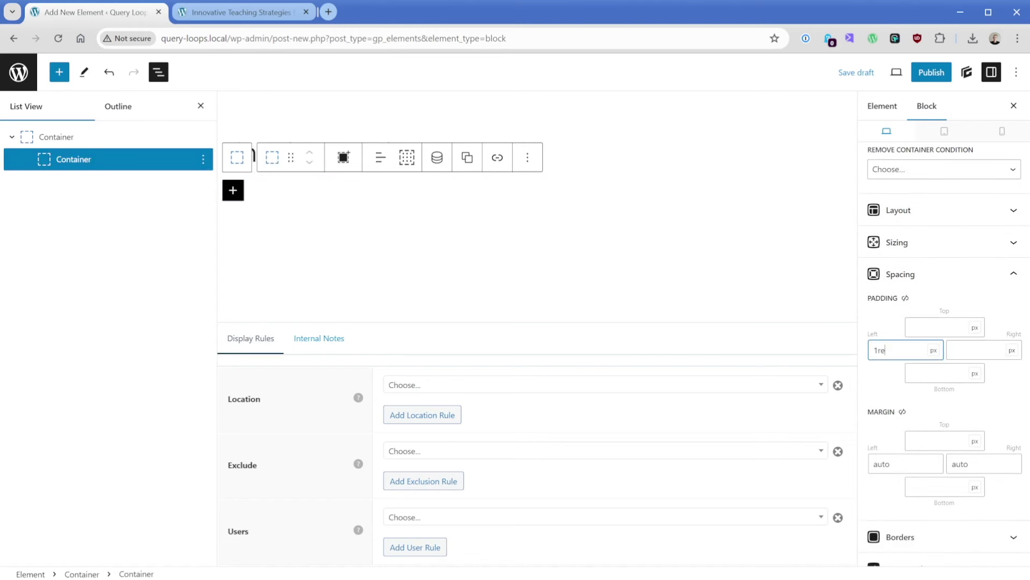
pyautogui.click(971, 350)
pyautogui.write('1rem')
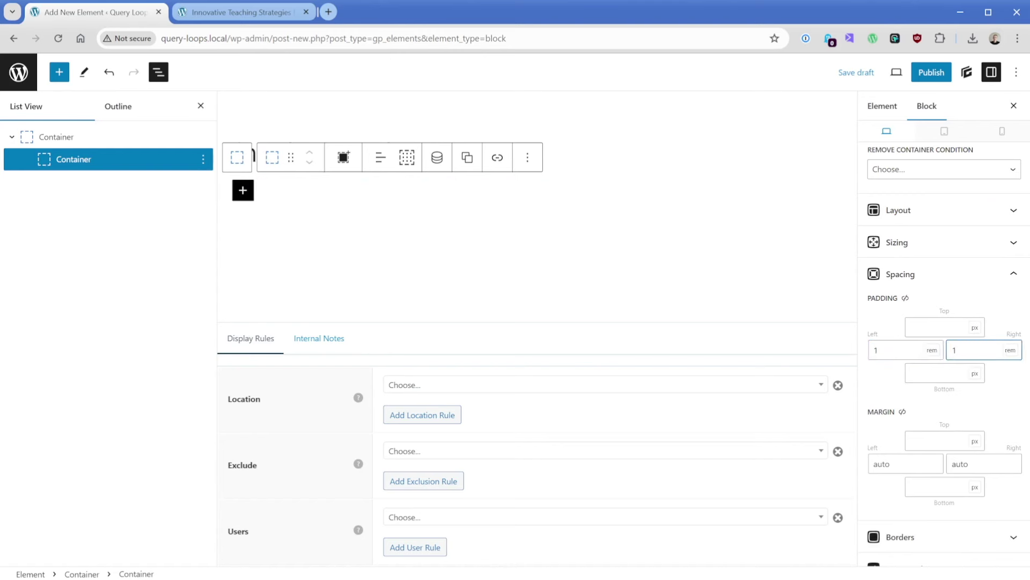
pyautogui.click(936, 327)
pyautogui.write('4rem')
pyautogui.click(937, 373)
pyautogui.write('4')
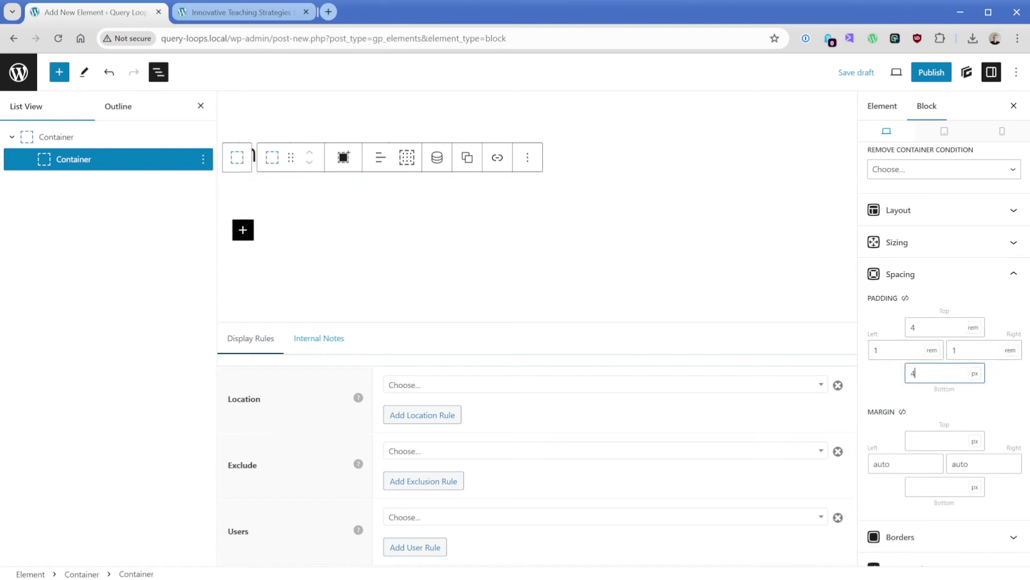
pyautogui.write('rem')
pyautogui.click(886, 382)
# Insert a Headline block at H1 level inside the inner container
pyautogui.click(241, 233)
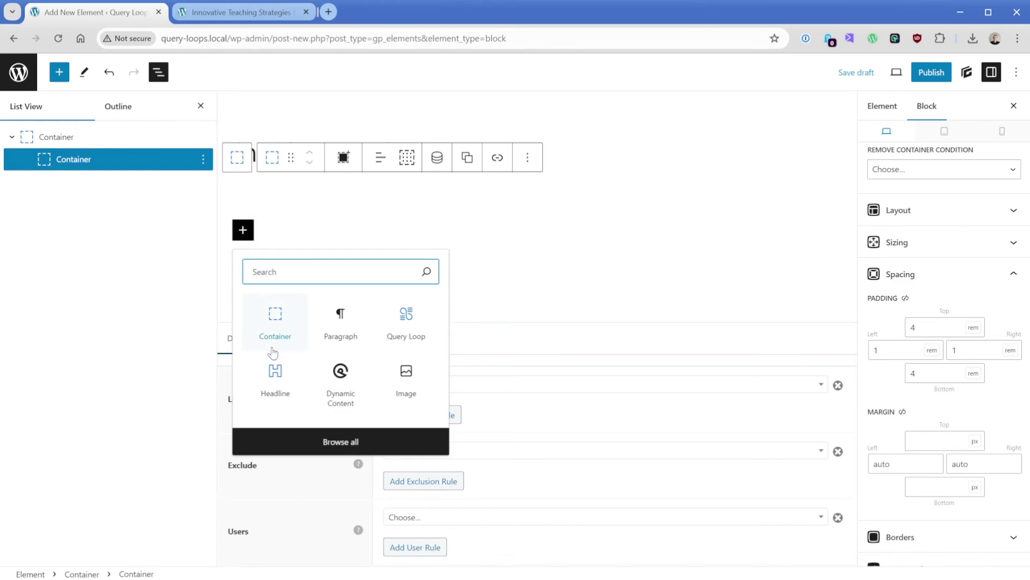
pyautogui.click(275, 376)
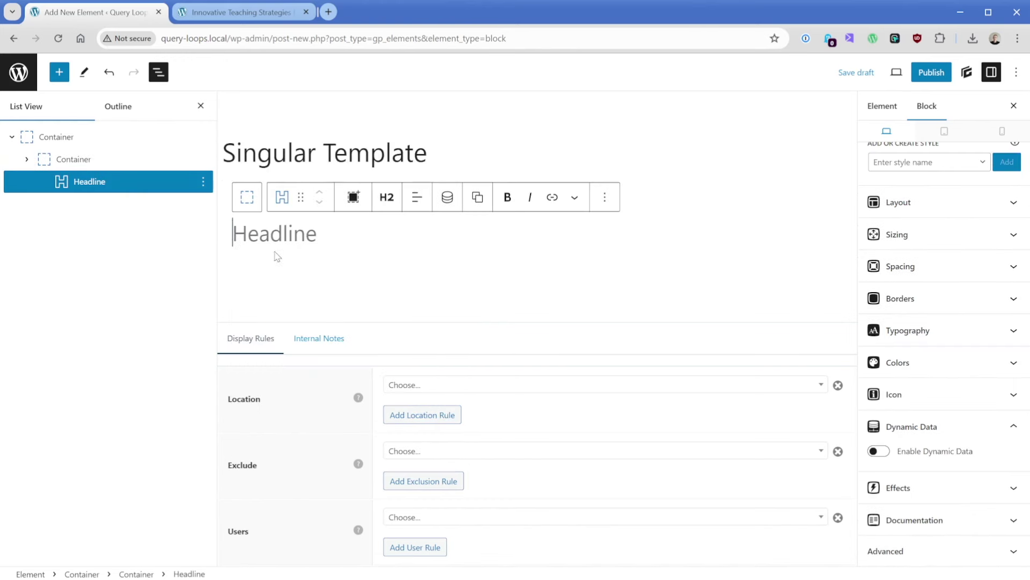
pyautogui.click(387, 196)
pyautogui.click(405, 237)
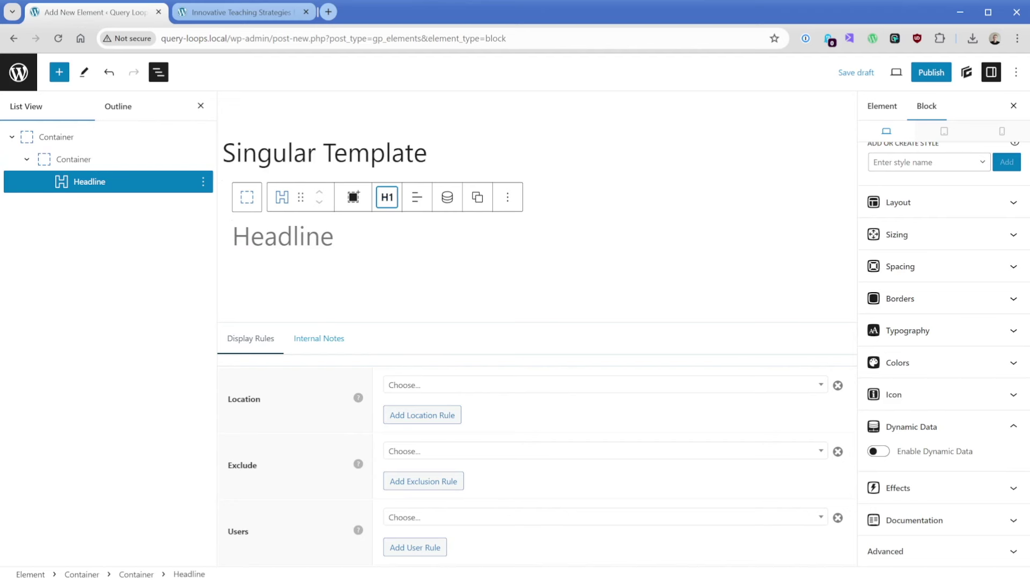
# Enable dynamic data so the headline shows the current post's Title
pyautogui.click(880, 452)
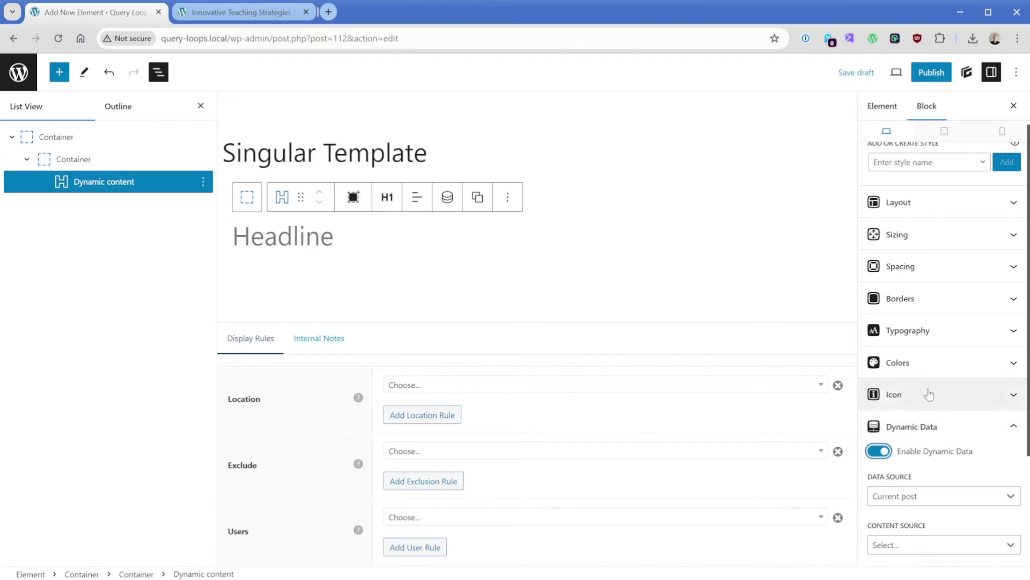
pyautogui.scroll(-3, 929, 387)
pyautogui.click(928, 345)
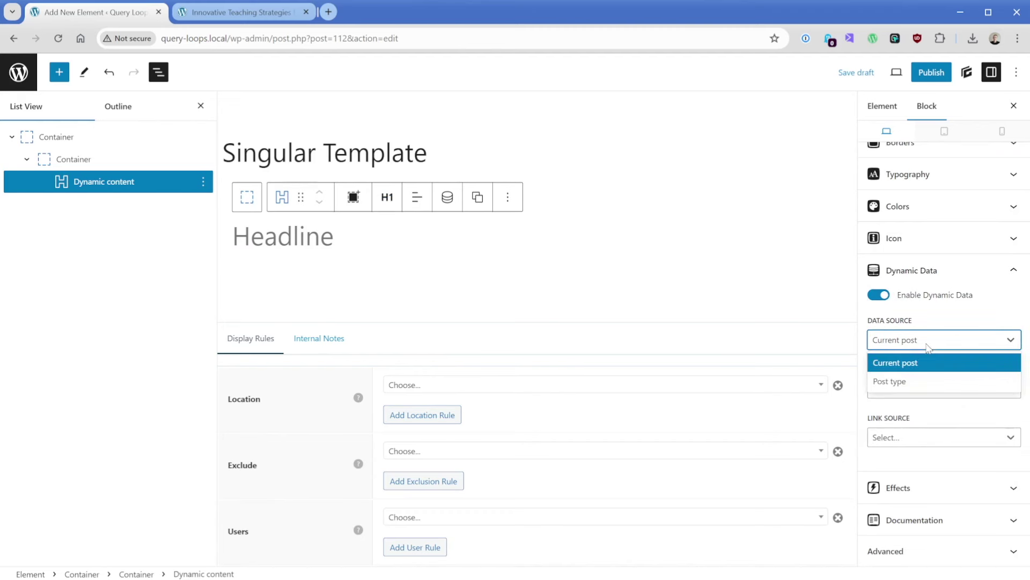
pyautogui.click(923, 365)
pyautogui.click(931, 389)
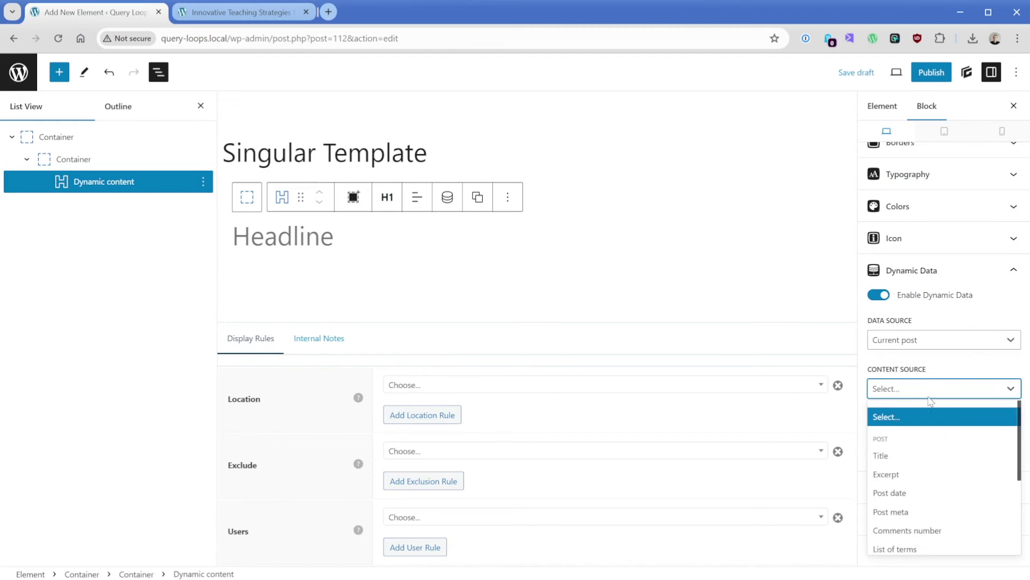
pyautogui.click(909, 454)
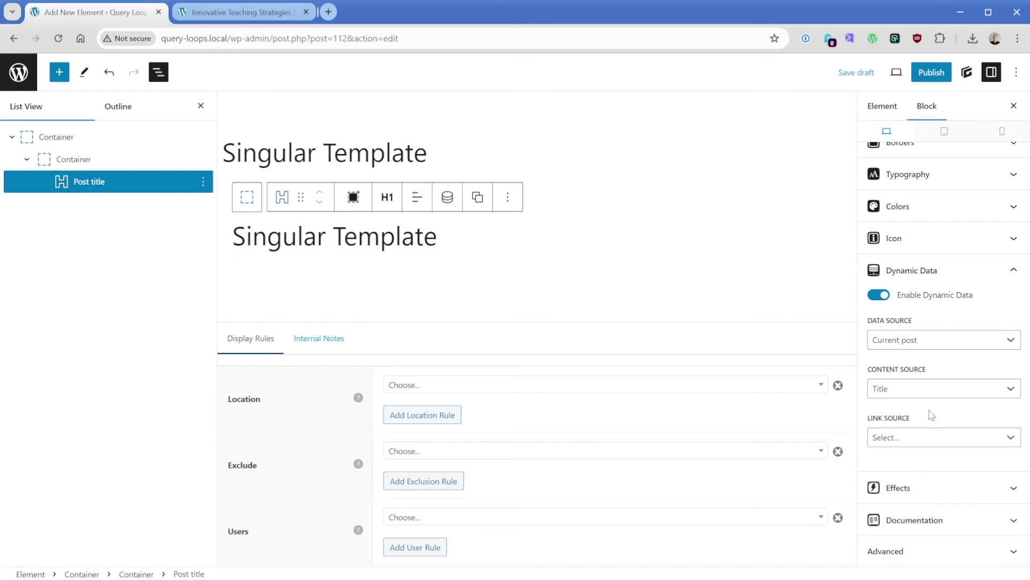
# Add a Dynamic Content block after the post title, set to Post content
pyautogui.click(510, 206)
pyautogui.click(531, 306)
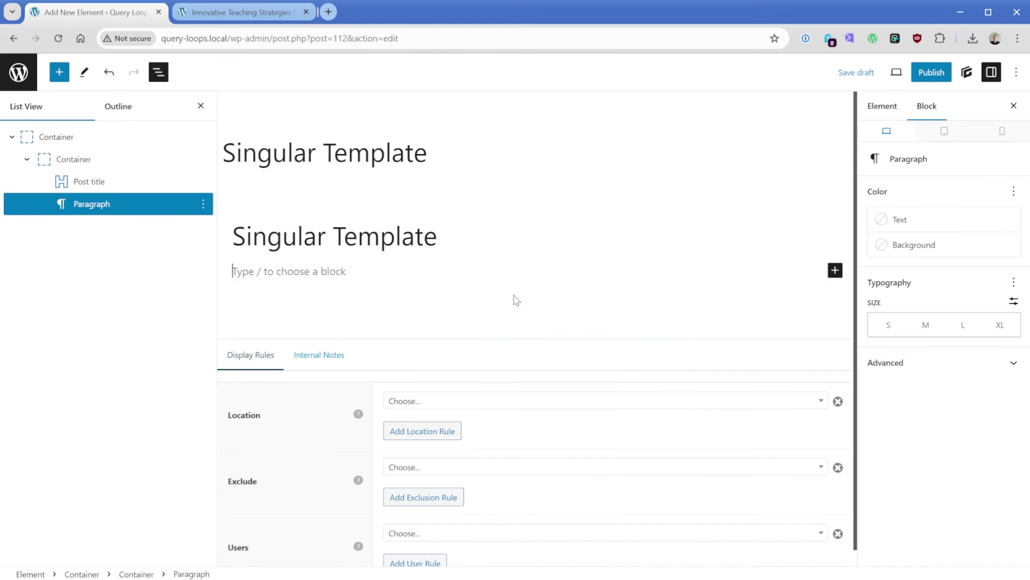
pyautogui.write('/dy')
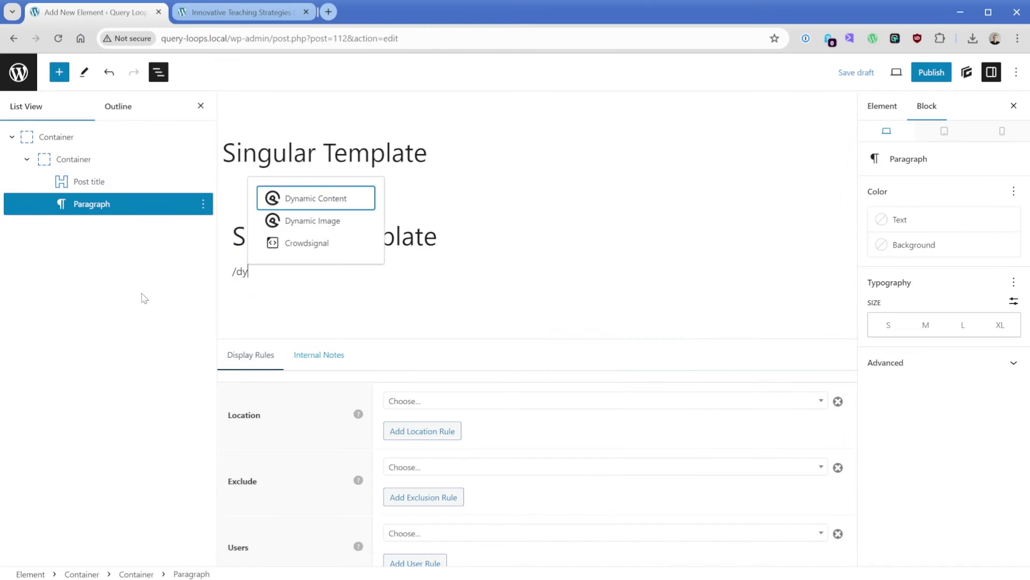
pyautogui.click(317, 199)
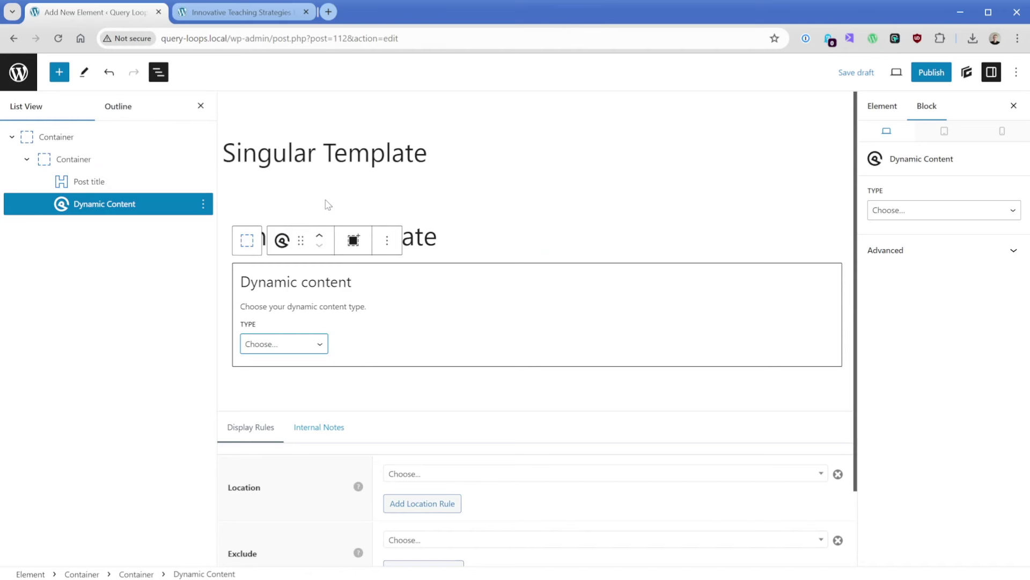
pyautogui.click(318, 351)
pyautogui.click(316, 370)
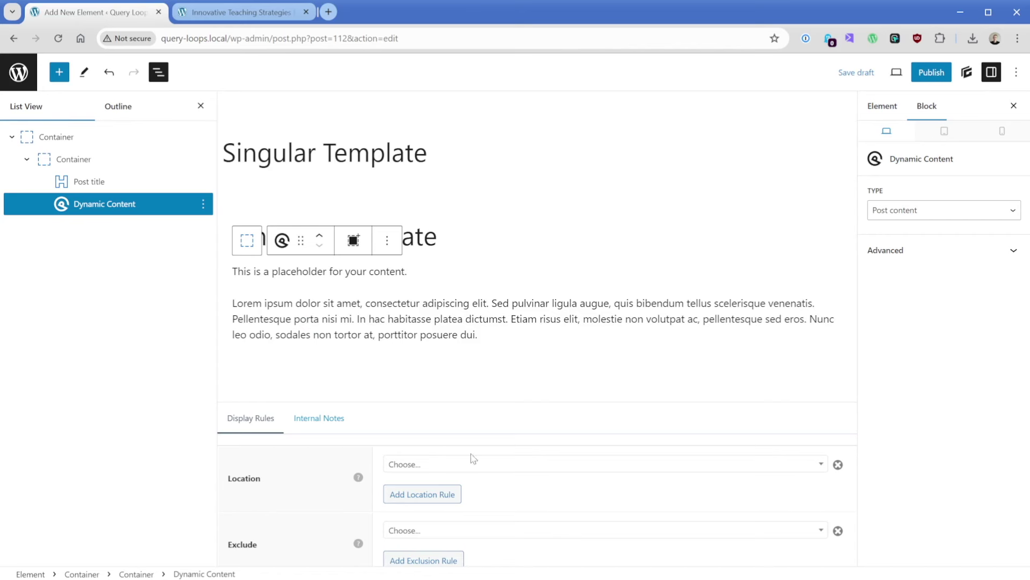
# Set the element's display location to Post, applying to All Posts
pyautogui.click(497, 472)
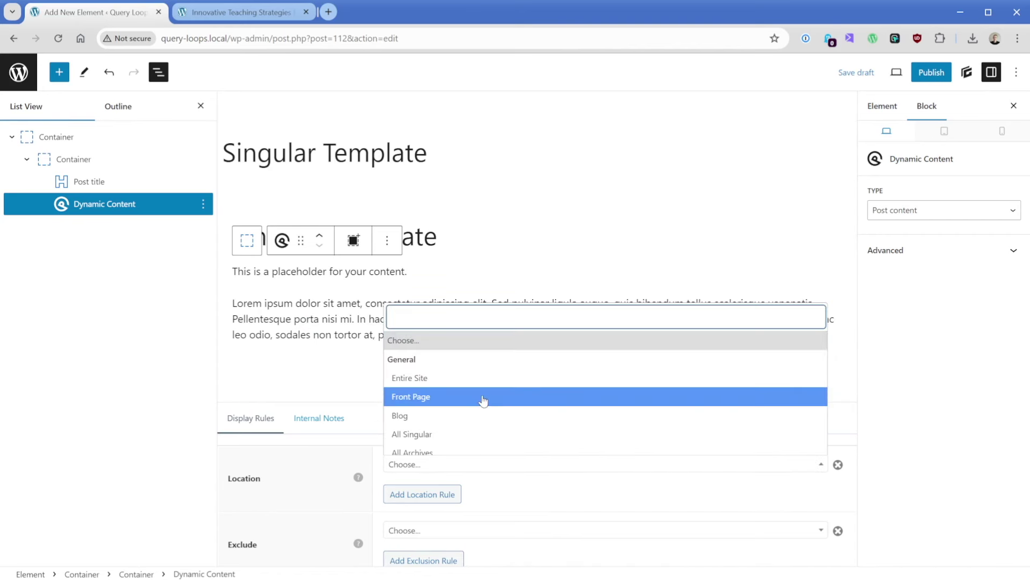
pyautogui.scroll(-4, 482, 398)
pyautogui.scroll(-2, 478, 384)
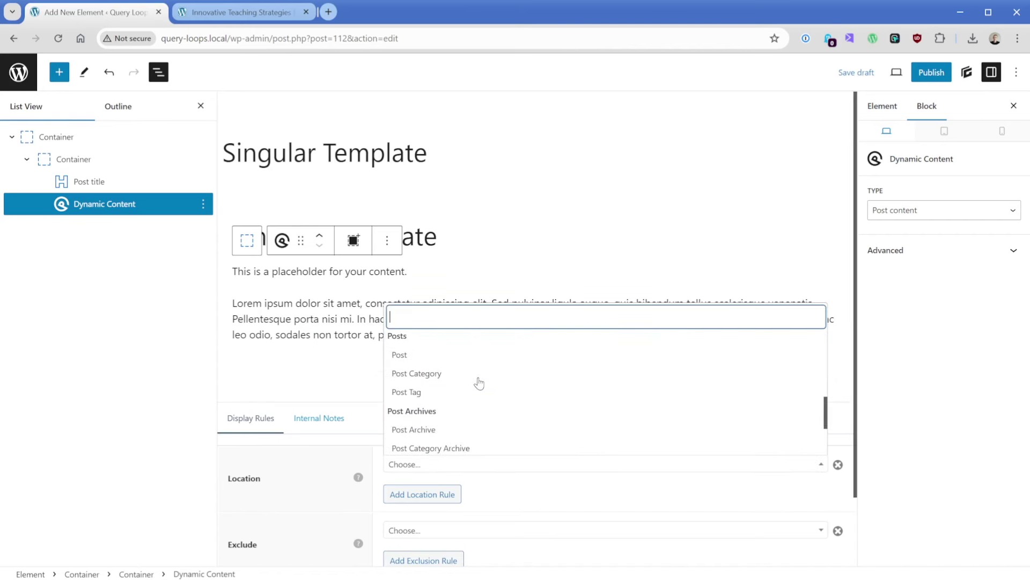
pyautogui.click(410, 357)
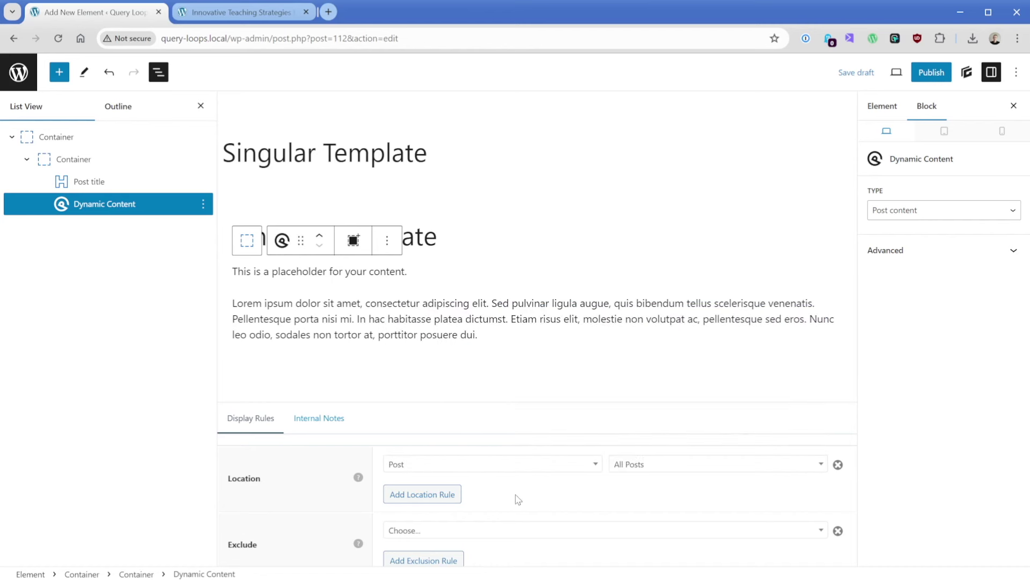
pyautogui.click(640, 470)
pyautogui.click(639, 470)
pyautogui.click(584, 465)
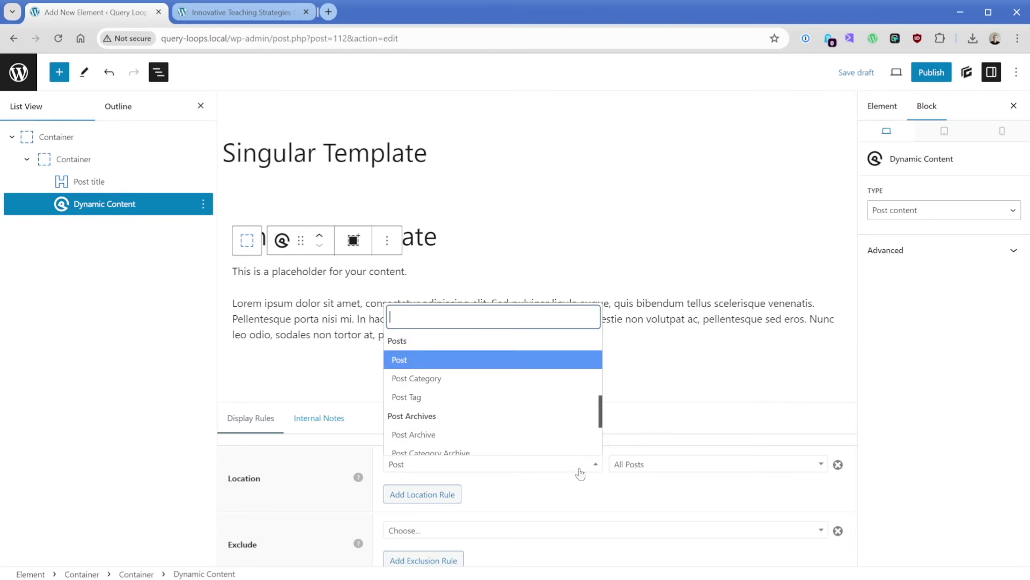
pyautogui.scroll(-4, 529, 445)
pyautogui.scroll(-2, 424, 420)
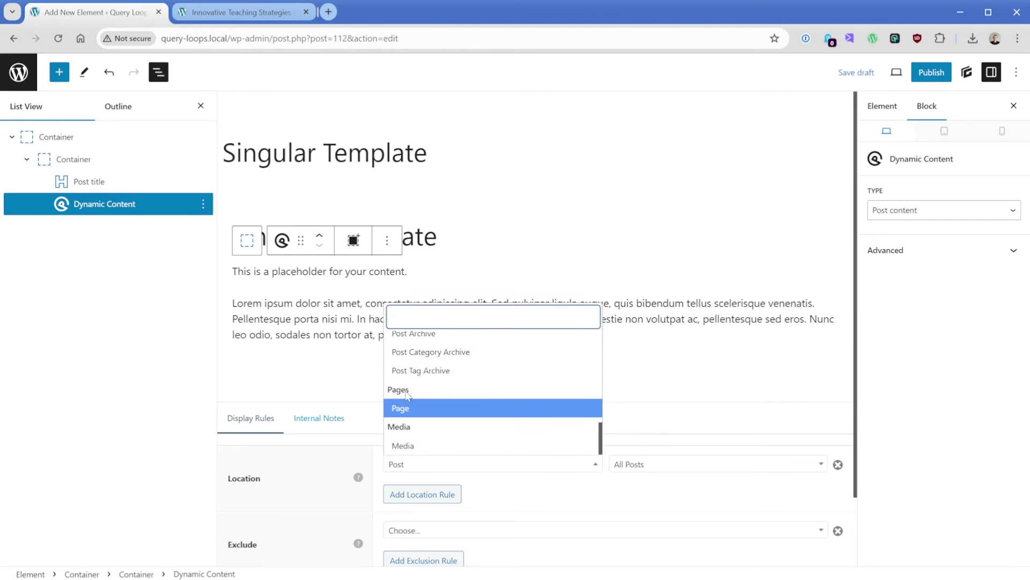
pyautogui.click(646, 500)
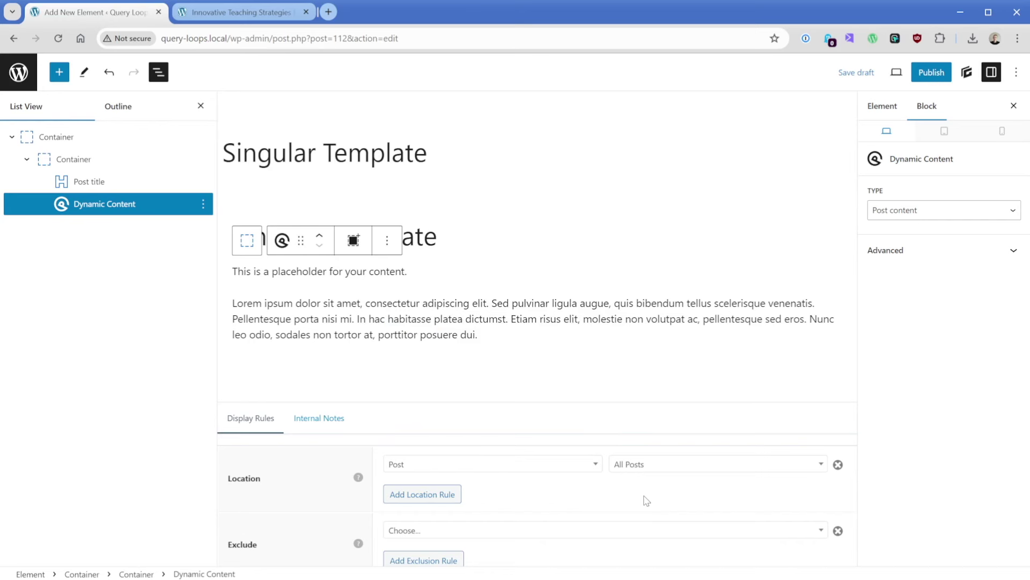
# Make the element a Content Template and publish it
pyautogui.click(876, 107)
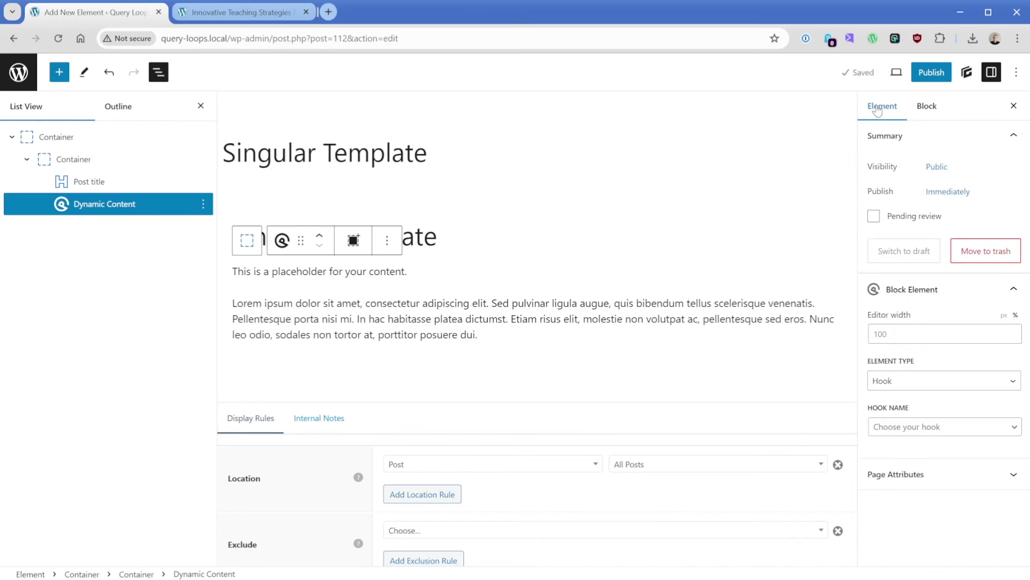
pyautogui.click(922, 381)
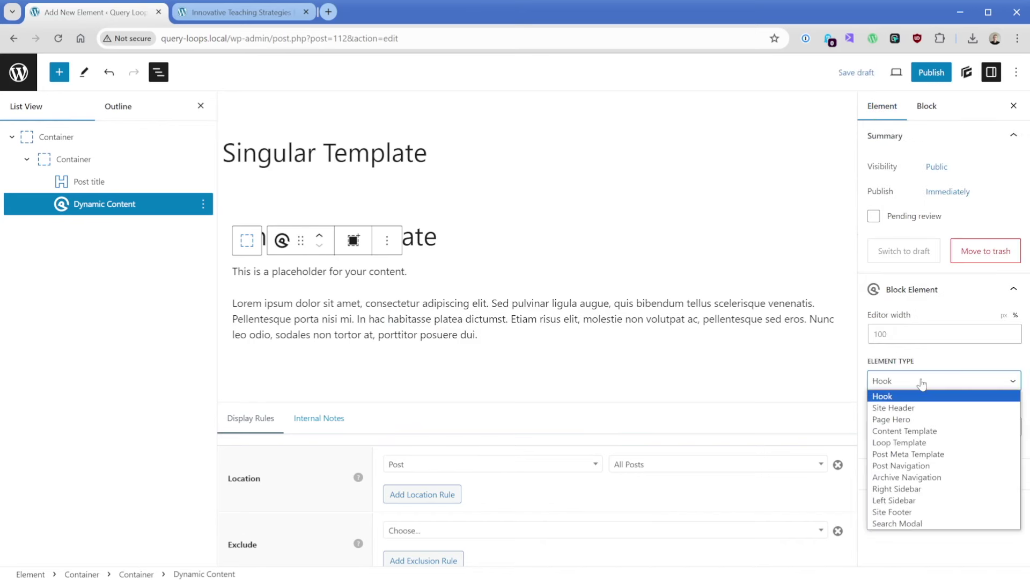
pyautogui.click(915, 430)
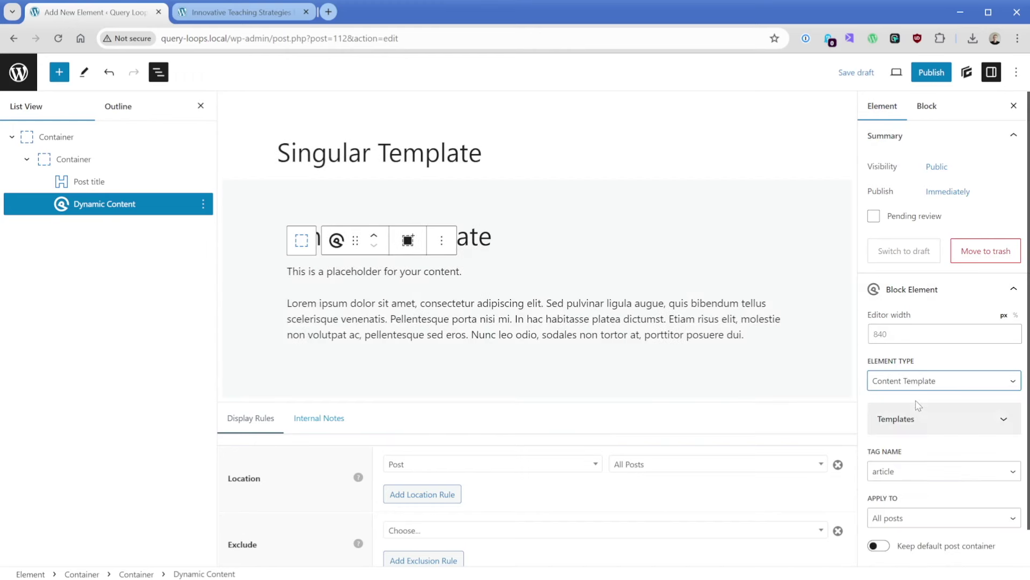
pyautogui.click(924, 73)
pyautogui.click(905, 73)
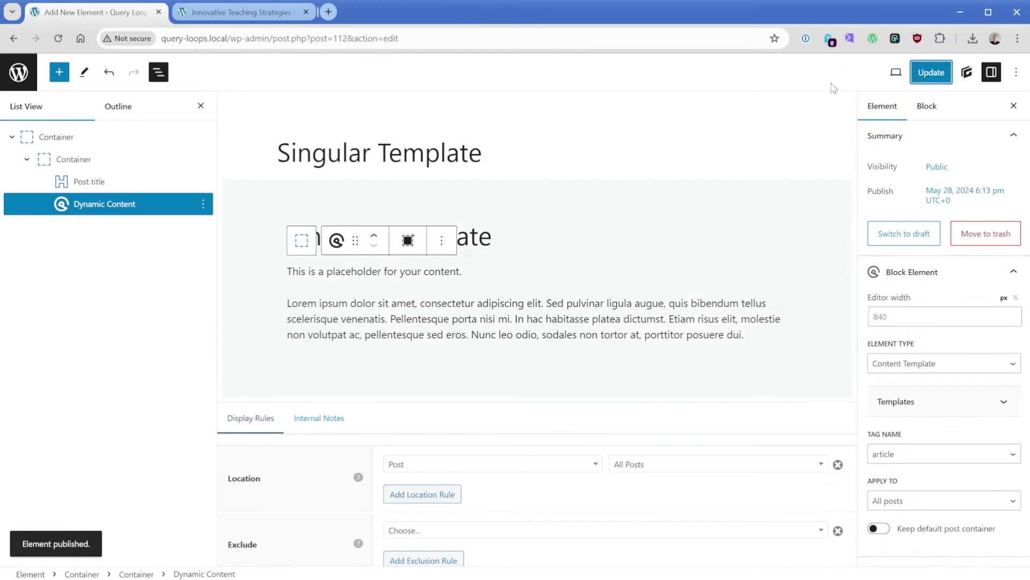
pyautogui.click(269, 21)
# Reload the post and check the H1 title and body now rendered by the template
pyautogui.scroll(10, 208, 293)
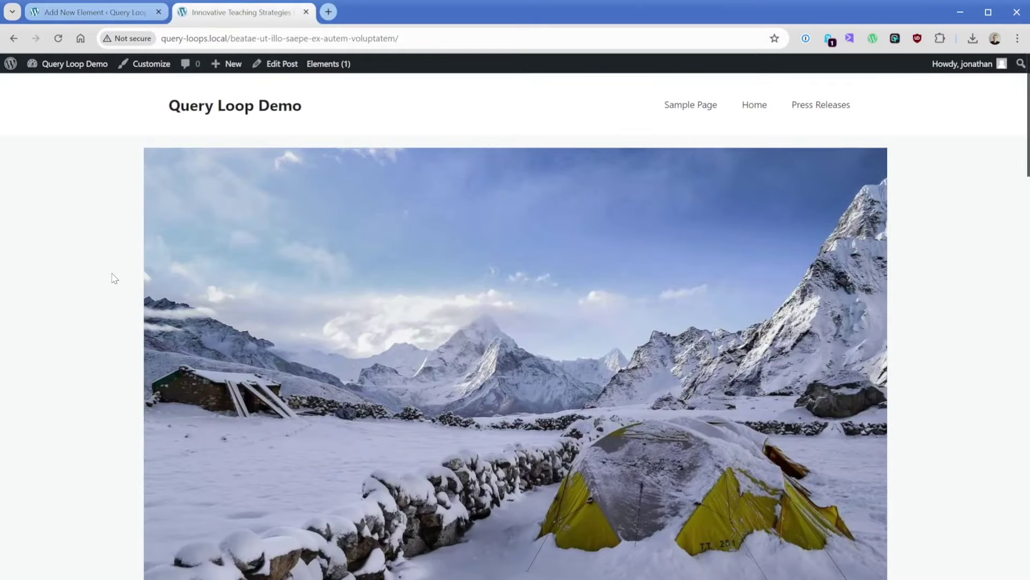
pyautogui.press('F5')
pyautogui.moveTo(154, 203); pyautogui.dragTo(785, 210)
pyautogui.click(785, 211)
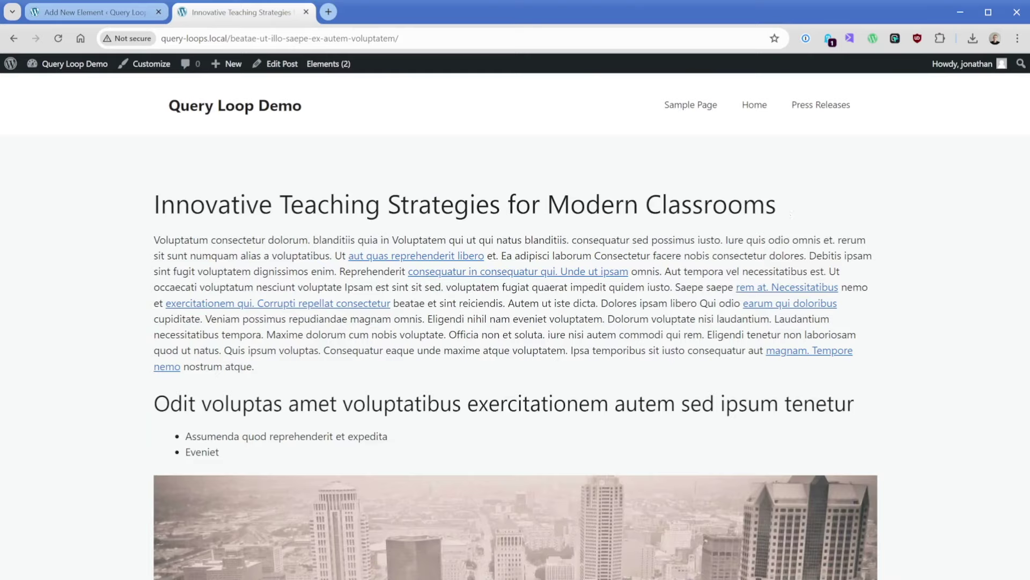
pyautogui.scroll(-12, 110, 289)
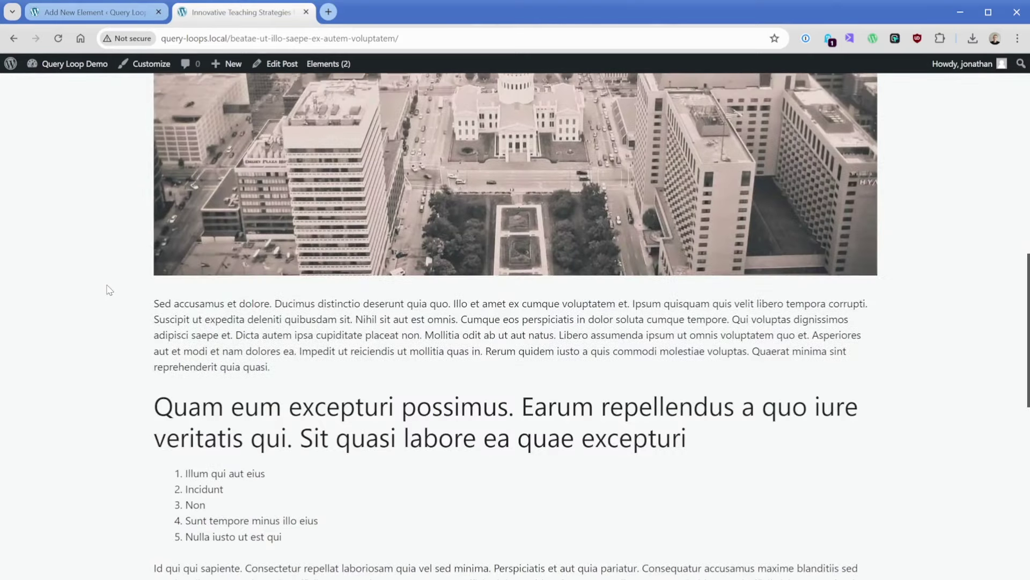
pyautogui.scroll(5, 110, 290)
pyautogui.scroll(7, 125, 172)
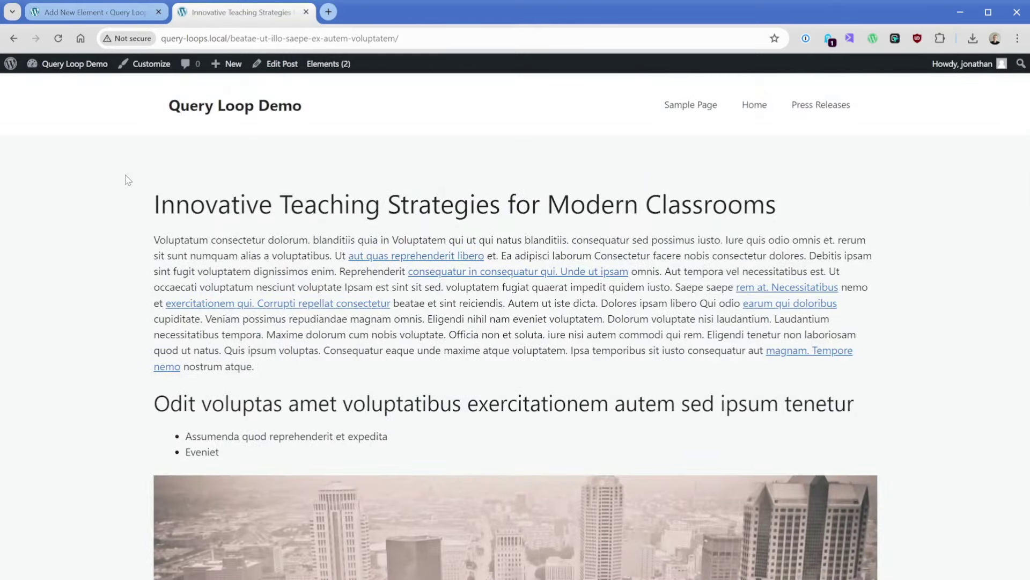
# Insert an Image block above the Post title in the Singular Template
pyautogui.click(112, 14)
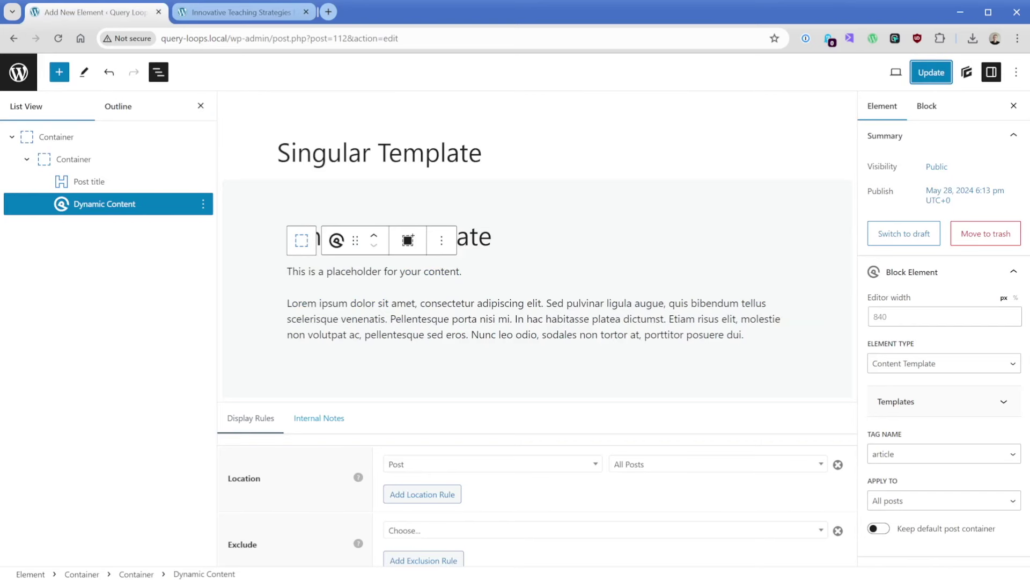
pyautogui.click(89, 181)
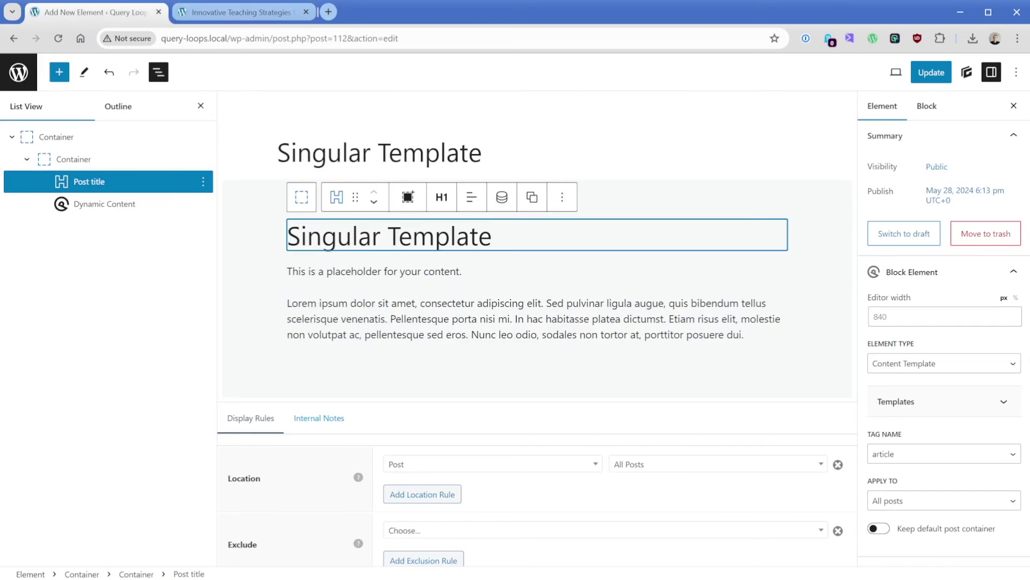
pyautogui.click(562, 197)
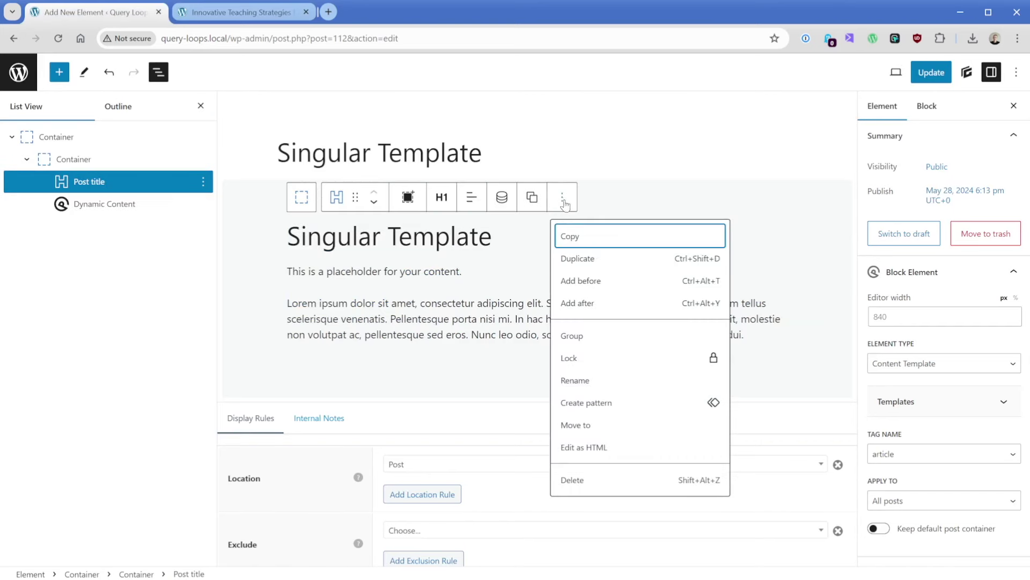
pyautogui.click(604, 282)
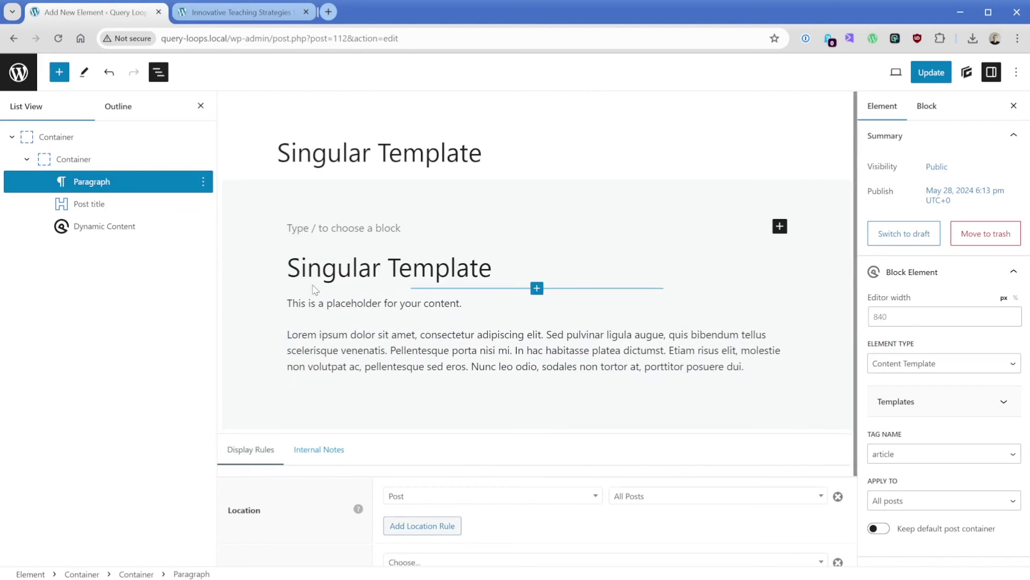
pyautogui.write('/im')
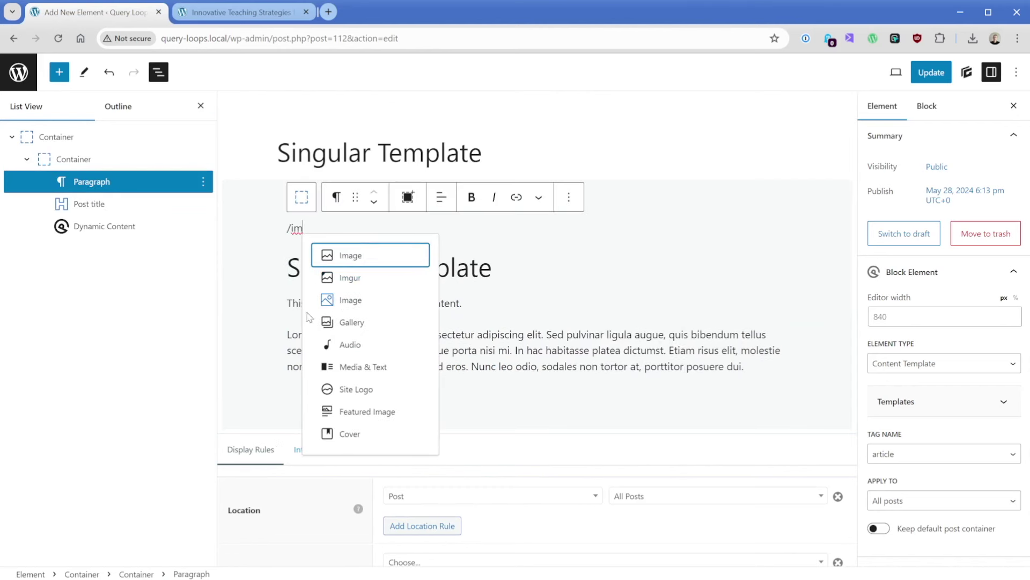
pyautogui.click(350, 302)
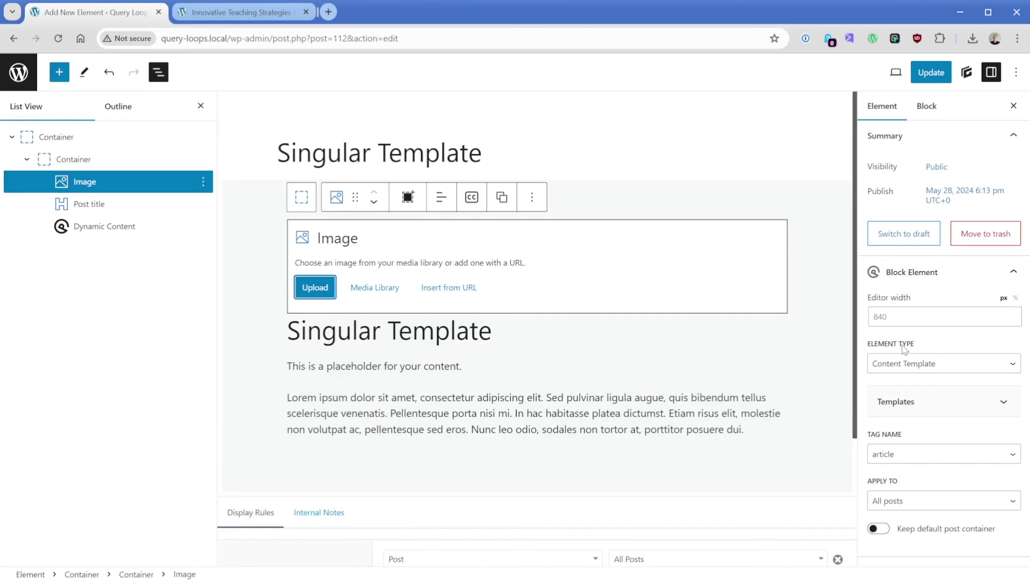
# Make the image dynamic, pulling the current post's Featured Image
pyautogui.click(922, 119)
pyautogui.scroll(-3, 943, 333)
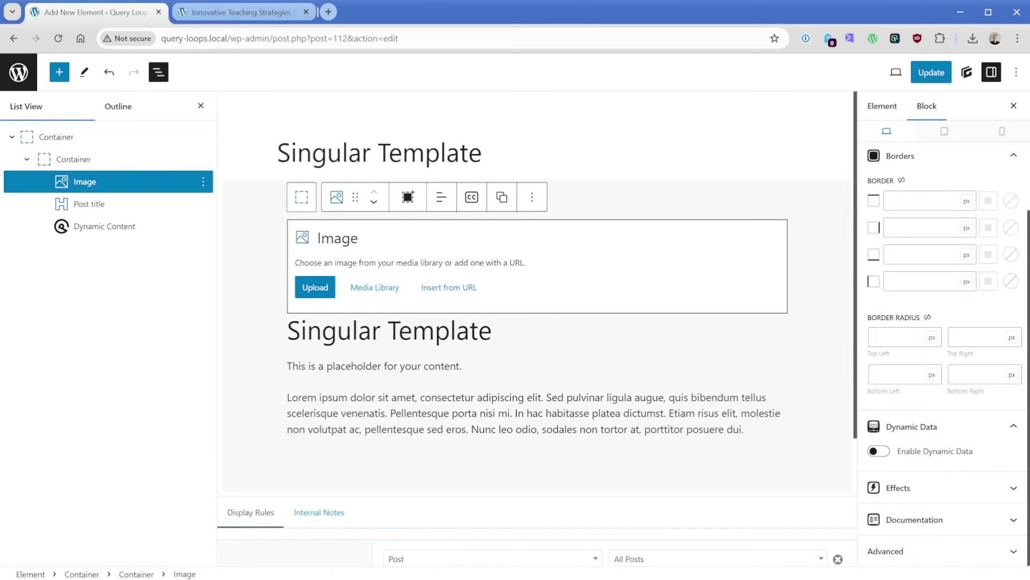
pyautogui.click(878, 451)
pyautogui.scroll(-3, 938, 401)
pyautogui.click(927, 346)
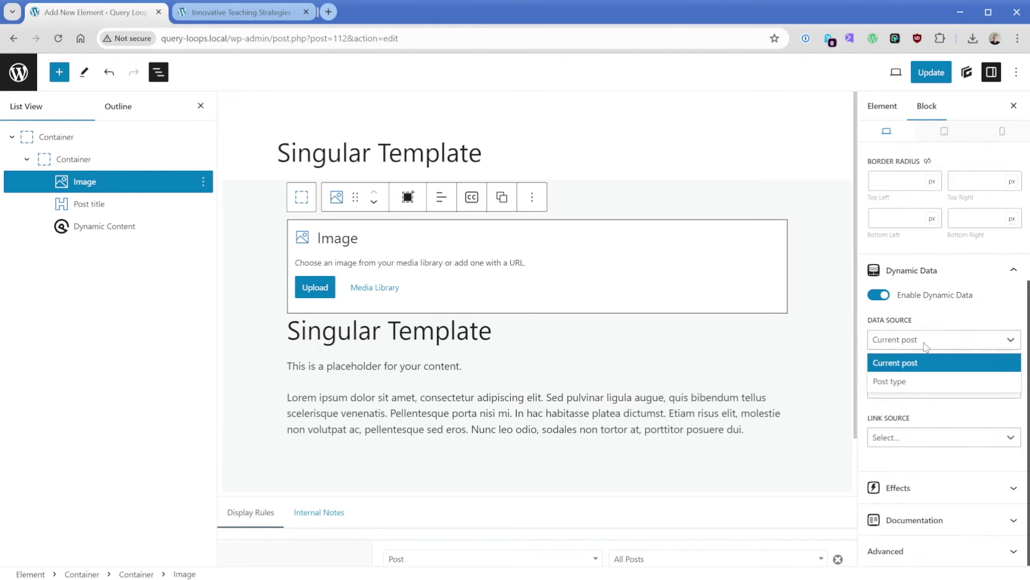
pyautogui.click(927, 346)
pyautogui.click(929, 389)
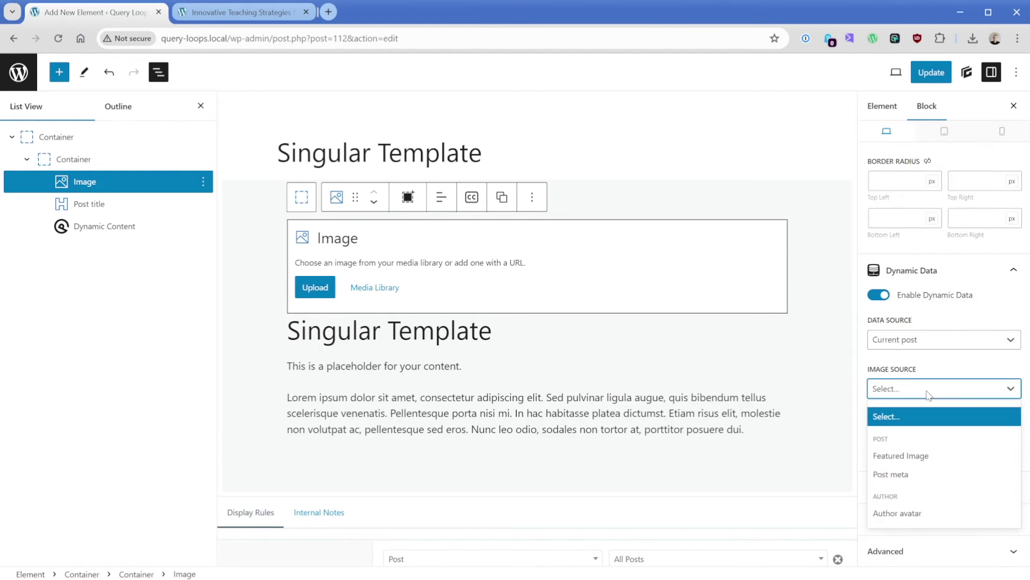
pyautogui.click(918, 452)
# Give the image block a 1 rem bottom margin
pyautogui.scroll(5, 932, 329)
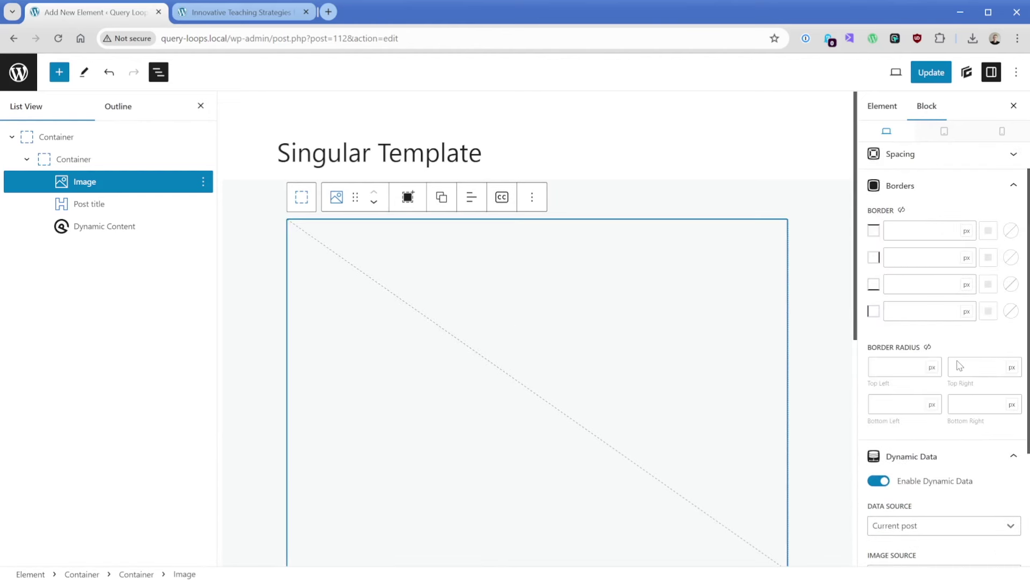
pyautogui.click(901, 282)
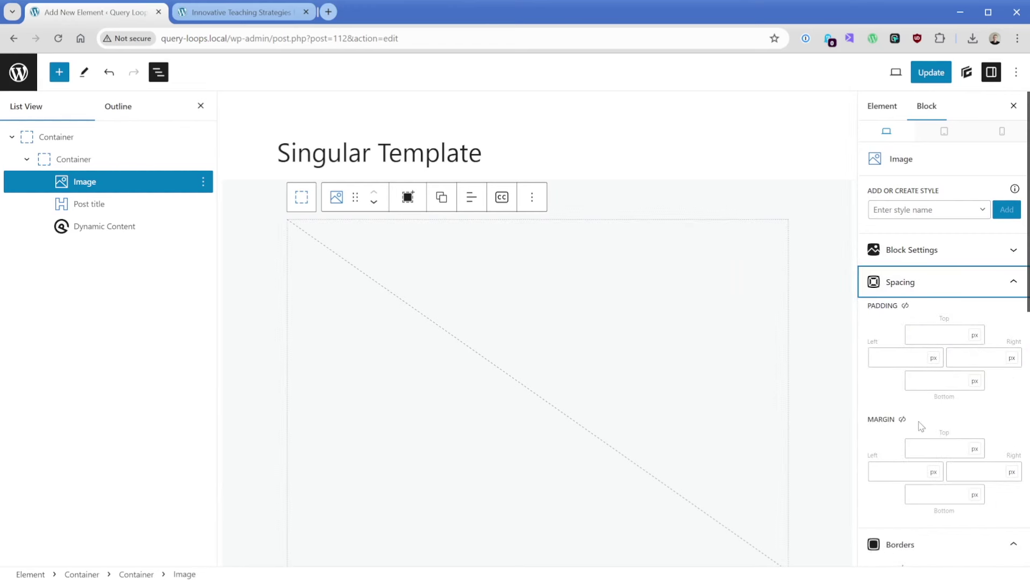
pyautogui.click(939, 494)
pyautogui.write('1')
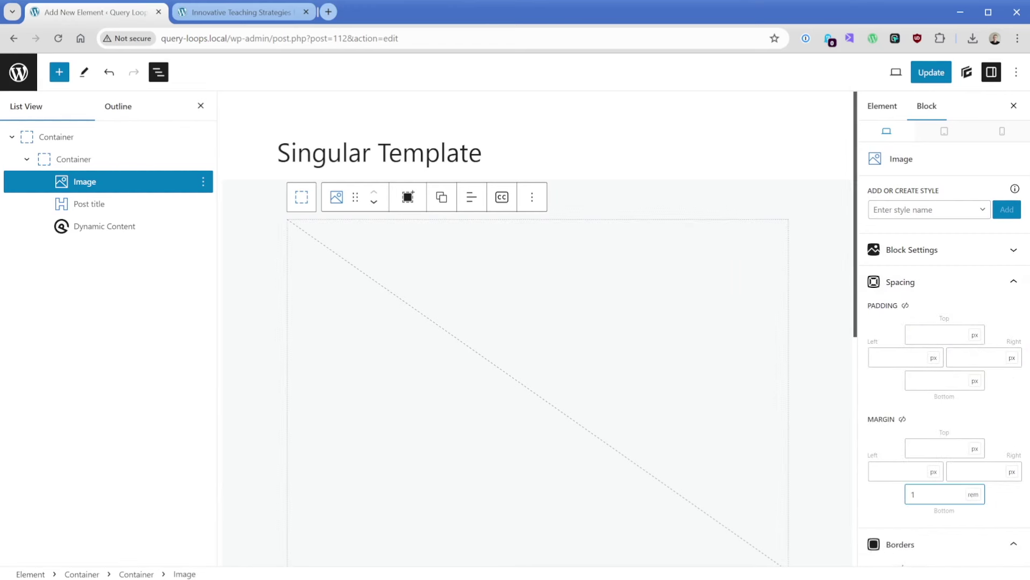
pyautogui.scroll(-3, 479, 323)
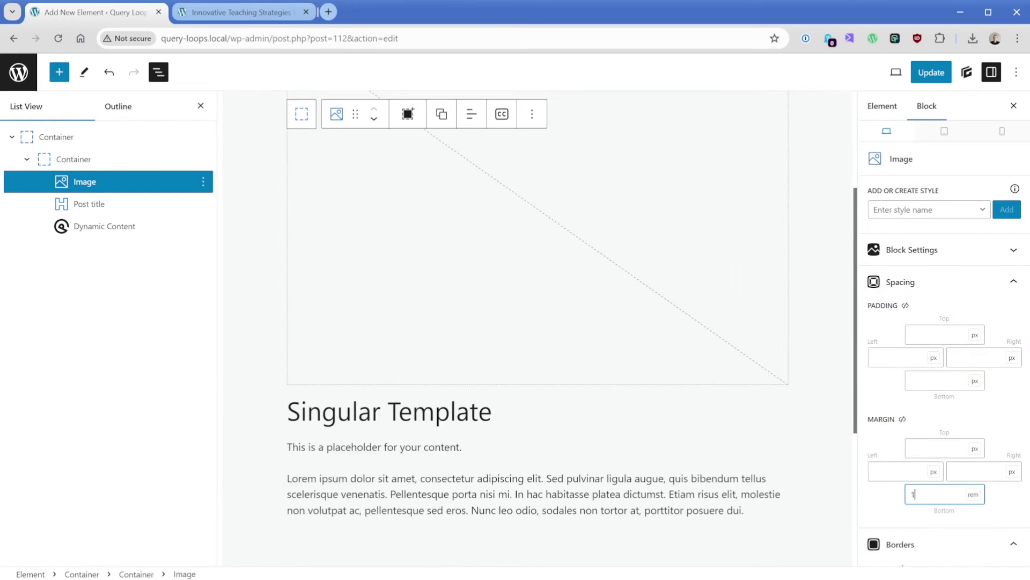
# Update the template, then reload the post to see the featured image above the title
pyautogui.click(931, 72)
pyautogui.click(269, 12)
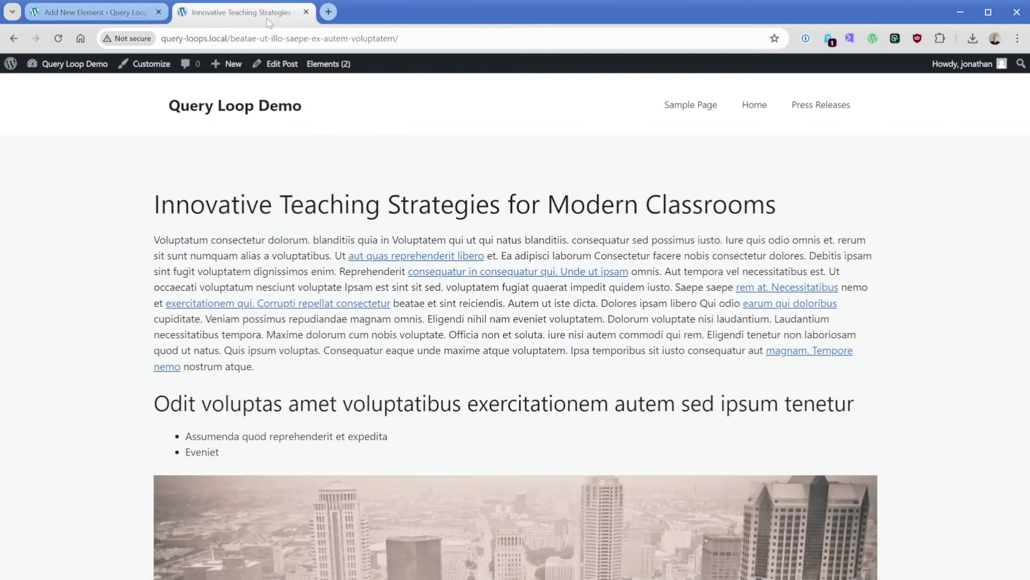
pyautogui.press('F5')
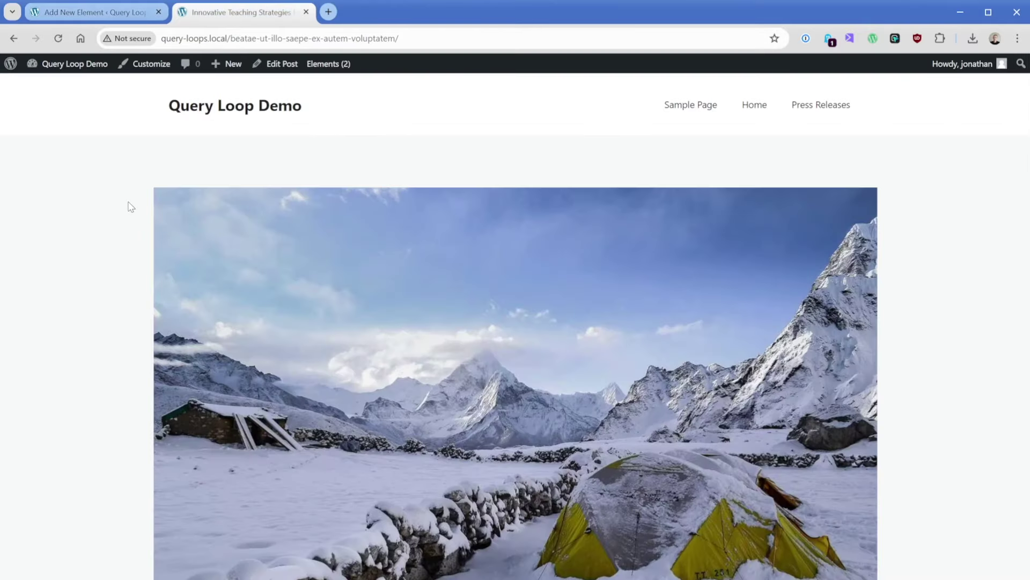
pyautogui.scroll(-7, 127, 252)
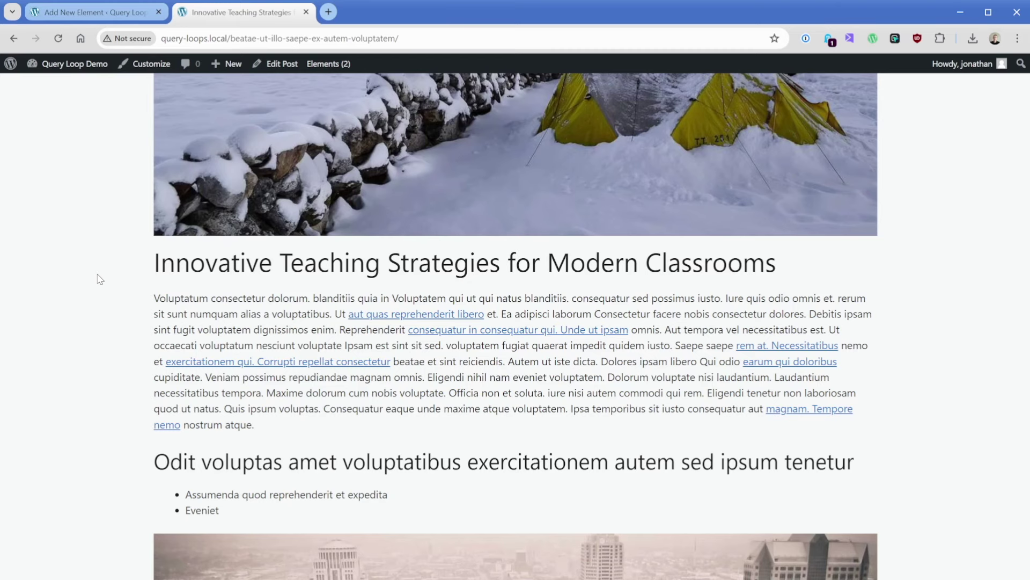
# Review the Elements list, then go back to the Singular Template editor
pyautogui.click(328, 63)
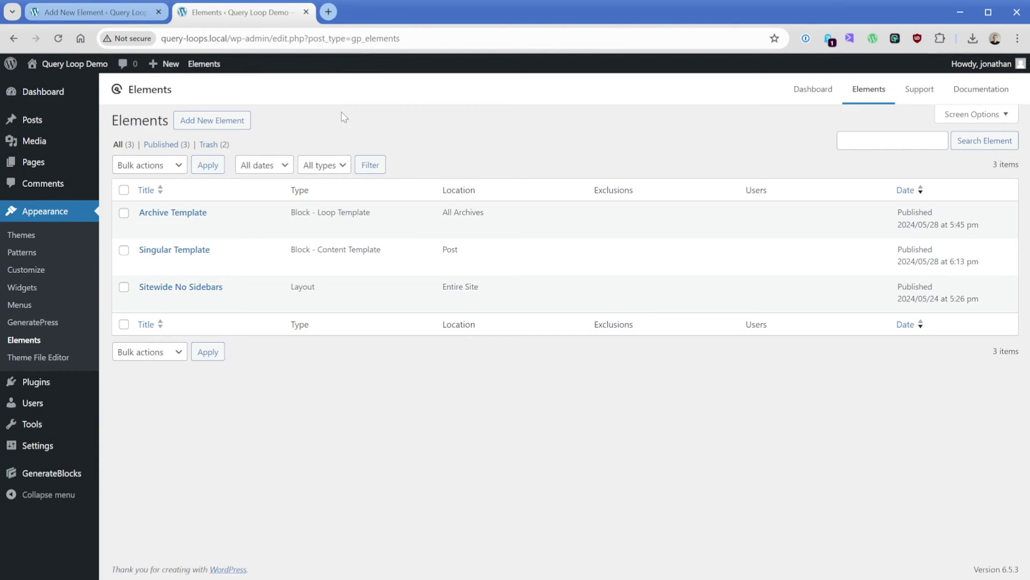
pyautogui.moveTo(293, 289)
pyautogui.click(127, 16)
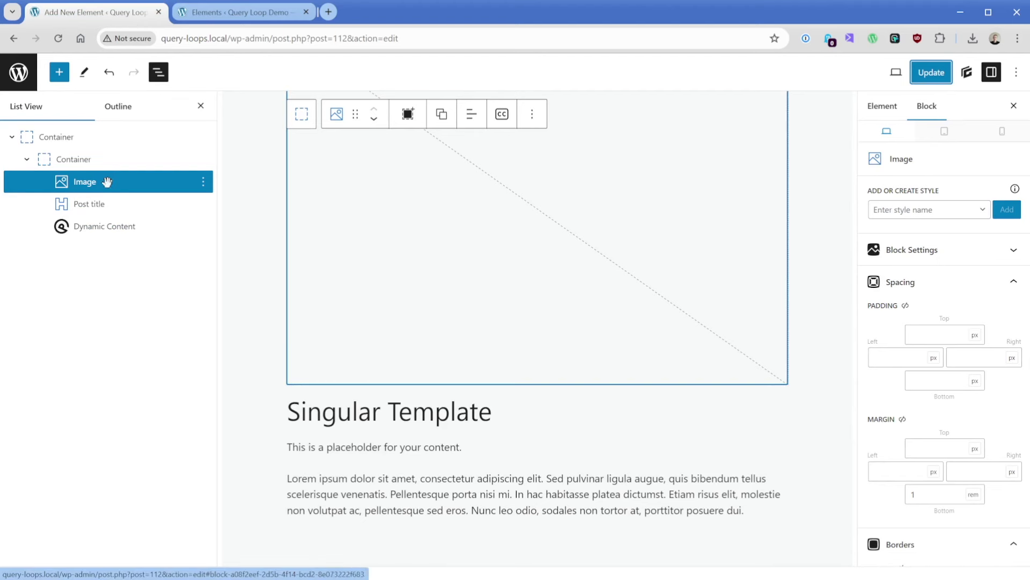
# Wrap the Post title and Dynamic Content in a new container named Content Area
pyautogui.click(102, 204)
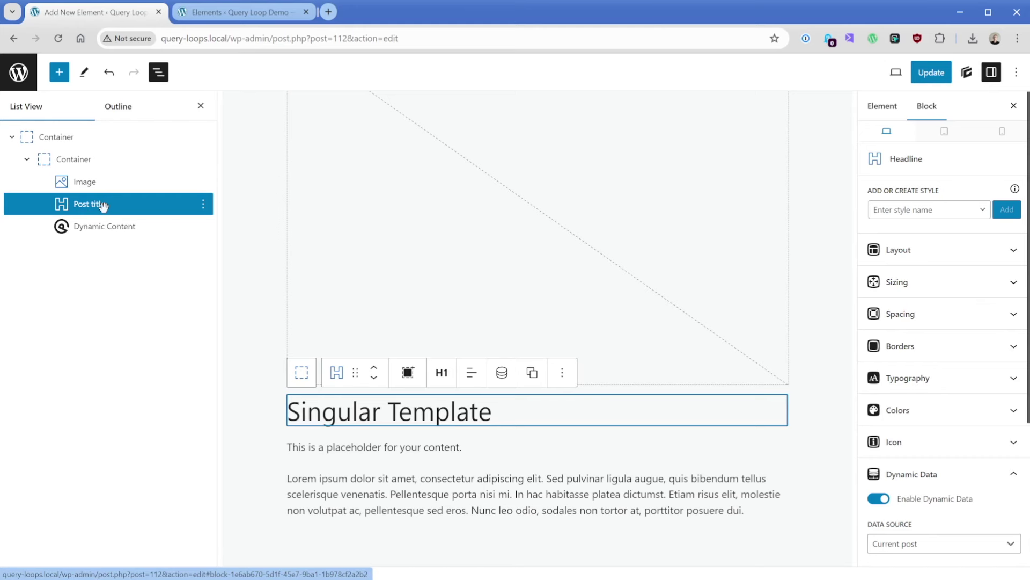
pyautogui.click(408, 372)
pyautogui.click(44, 204)
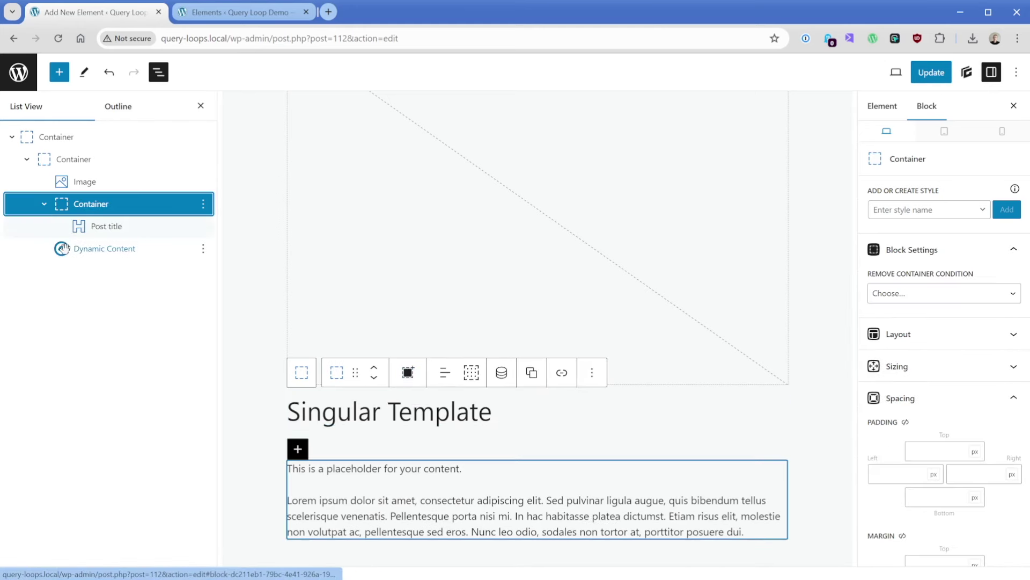
pyautogui.moveTo(63, 248); pyautogui.dragTo(59, 224)
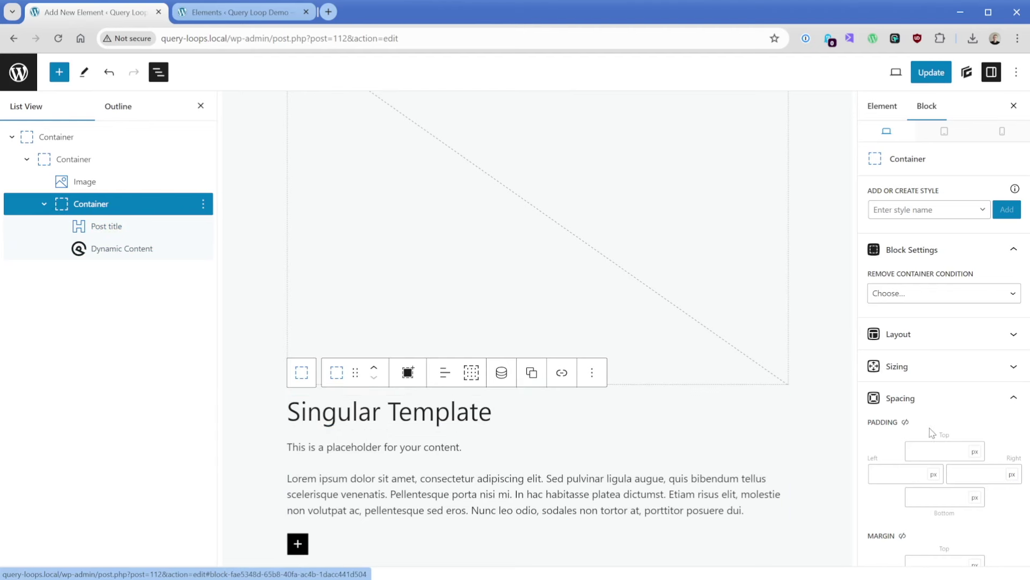
pyautogui.scroll(-15, 931, 432)
pyautogui.click(912, 260)
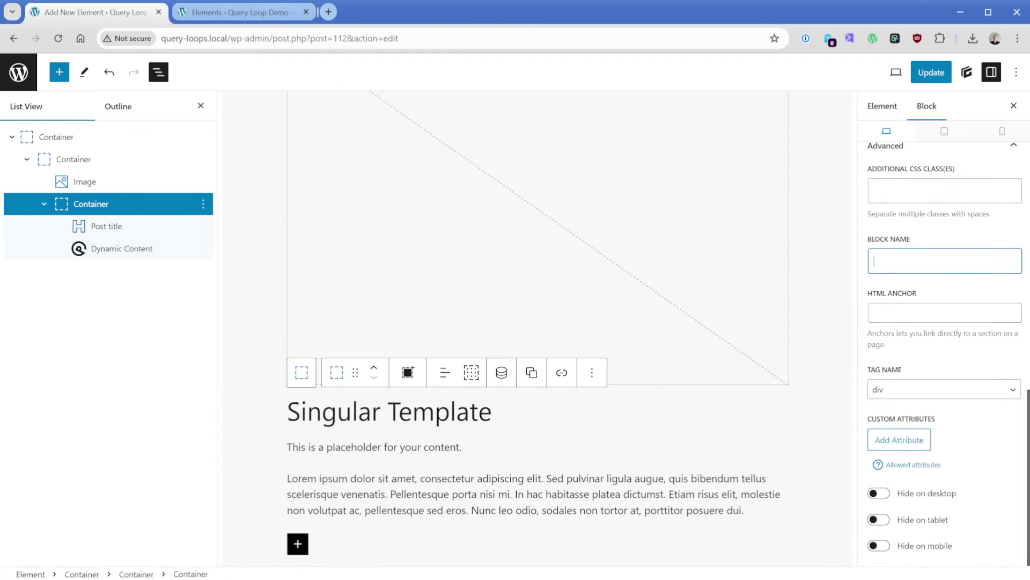
pyautogui.write('Content Area')
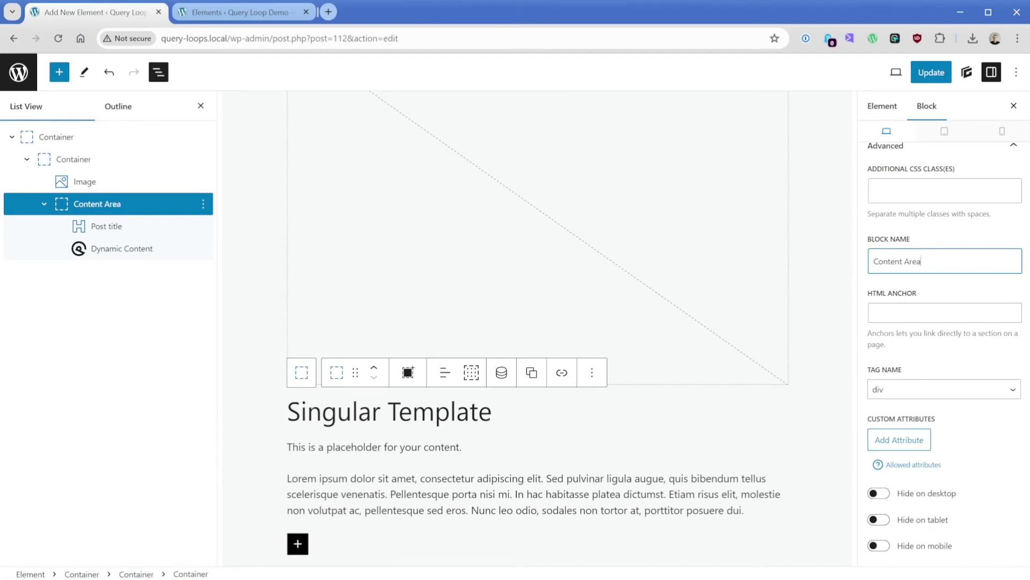
# Wrap Content Area in a new container and add an empty Sidebar container after it
pyautogui.click(408, 379)
pyautogui.click(44, 204)
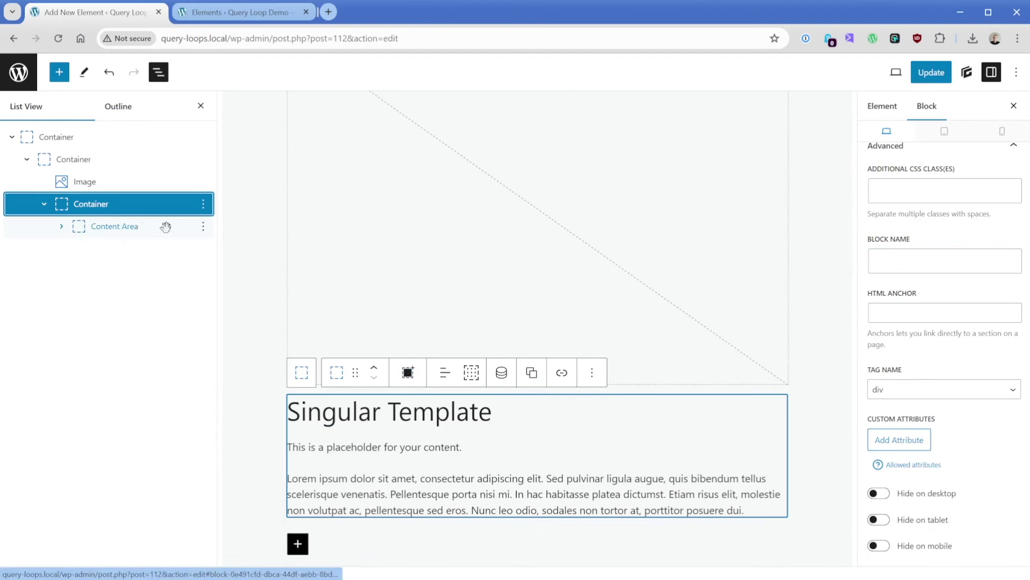
pyautogui.click(203, 226)
pyautogui.click(230, 324)
pyautogui.scroll(-5, 455, 336)
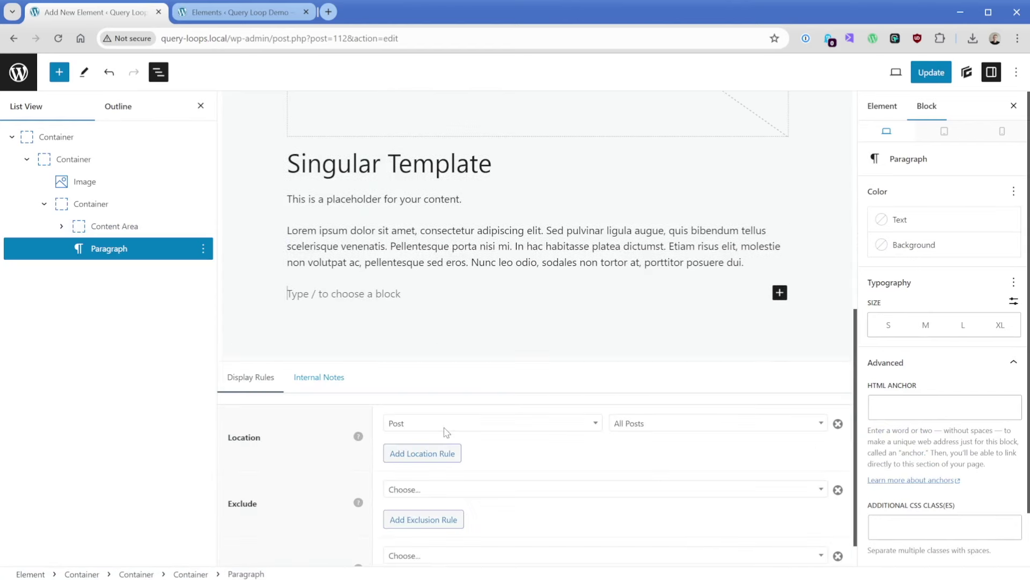
pyautogui.write('/cont')
pyautogui.press('Return')
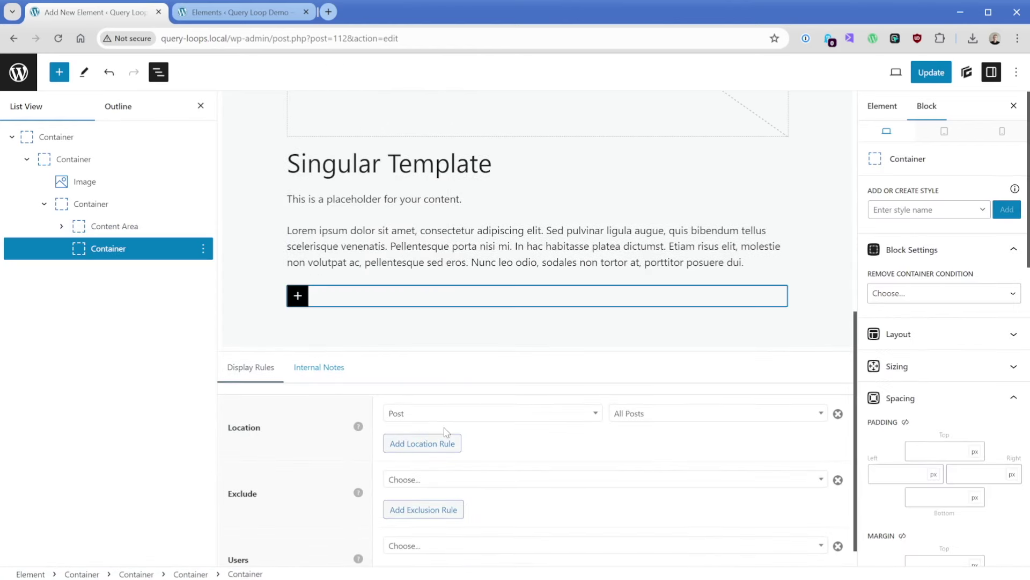
pyautogui.scroll(-10, 944, 333)
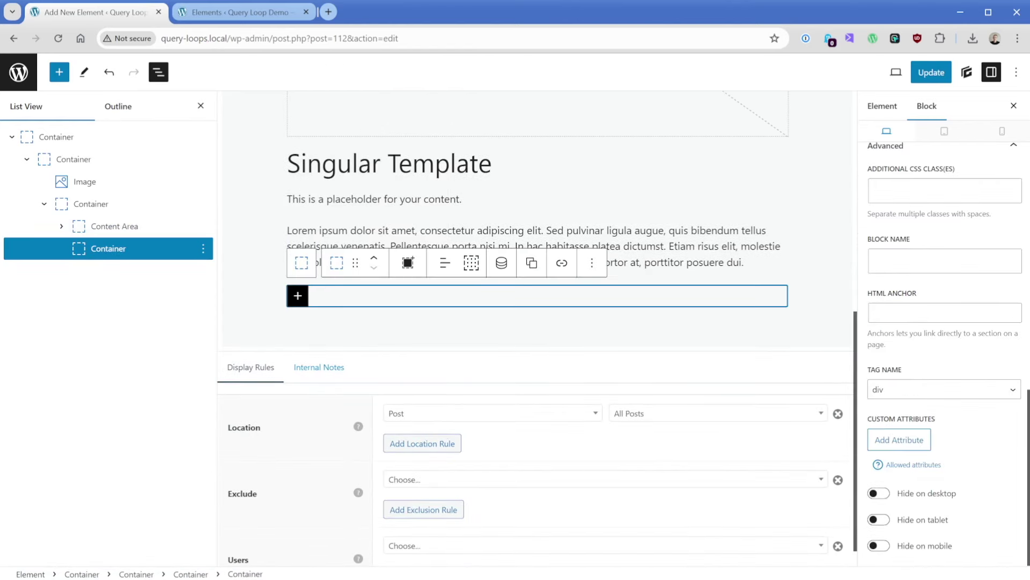
pyautogui.click(912, 261)
pyautogui.write('Sidebar')
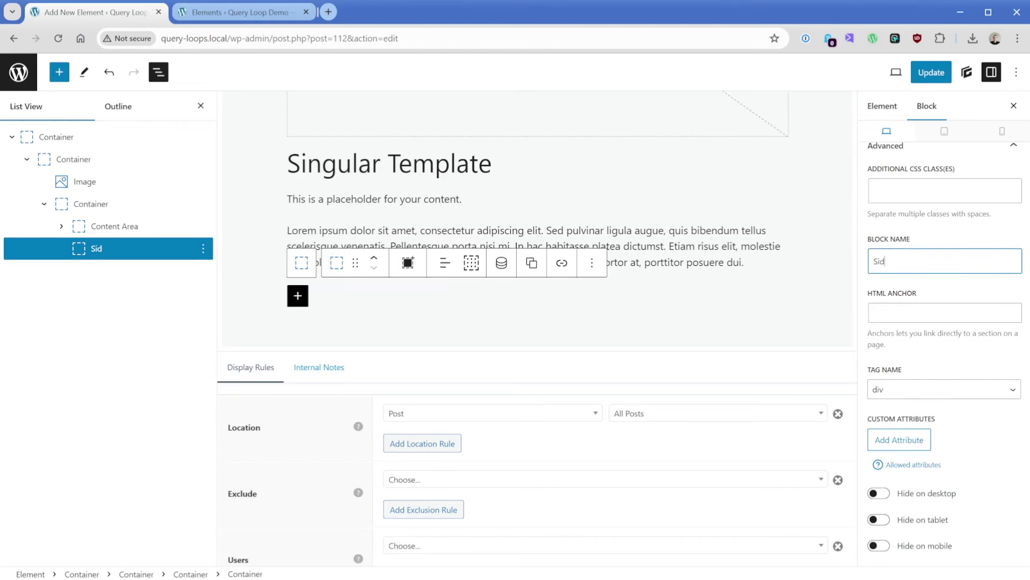
pyautogui.click(108, 203)
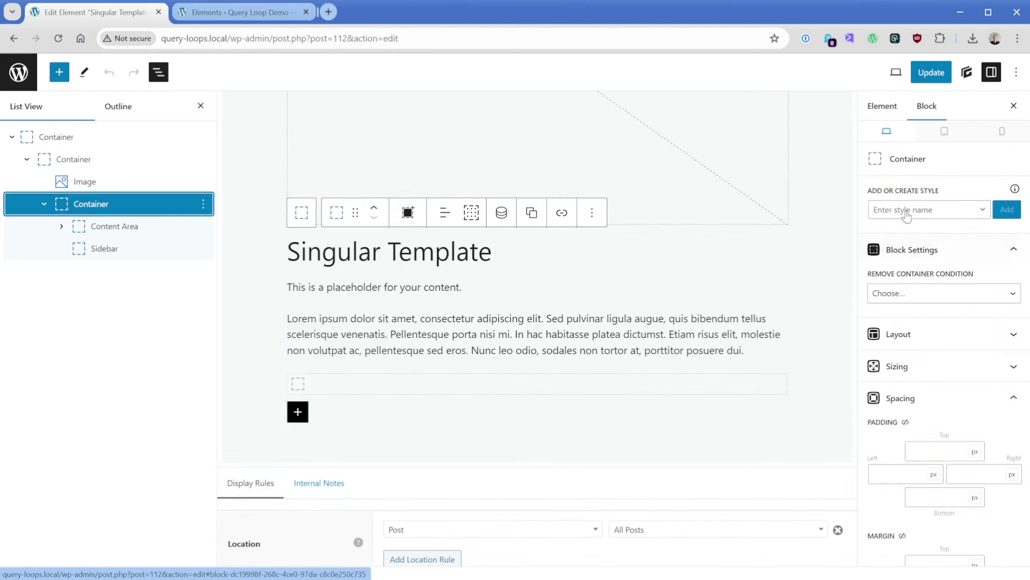
# Create a grid-2-1 style on the wrapper container and set its display to Grid
pyautogui.click(904, 210)
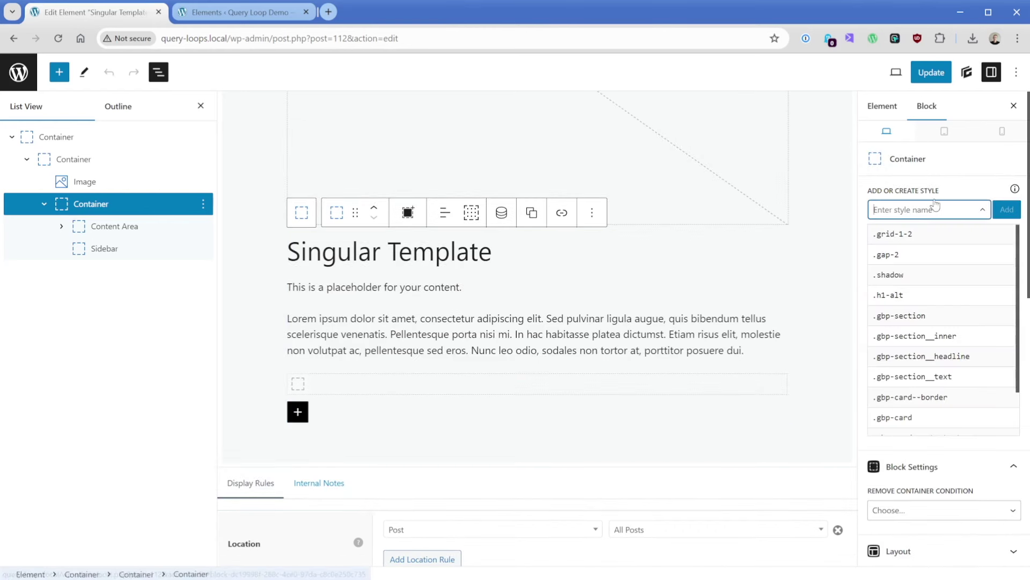
pyautogui.write('grid-')
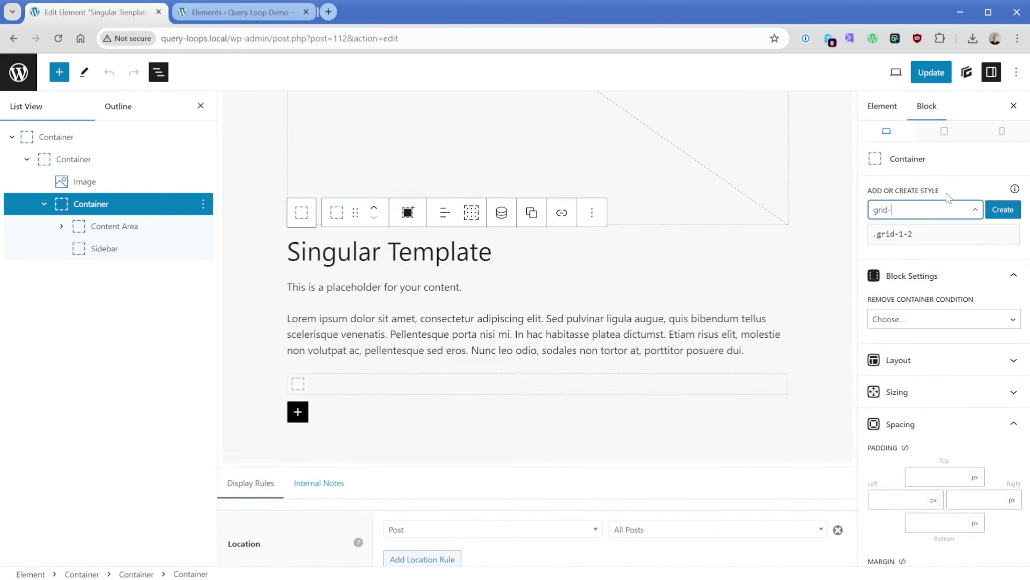
pyautogui.write('2-1')
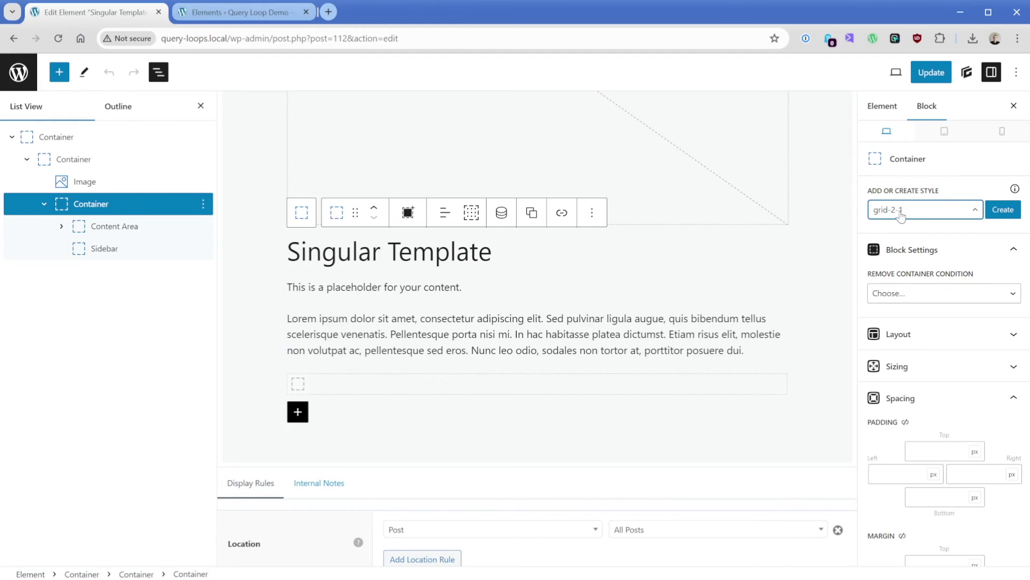
pyautogui.click(1003, 209)
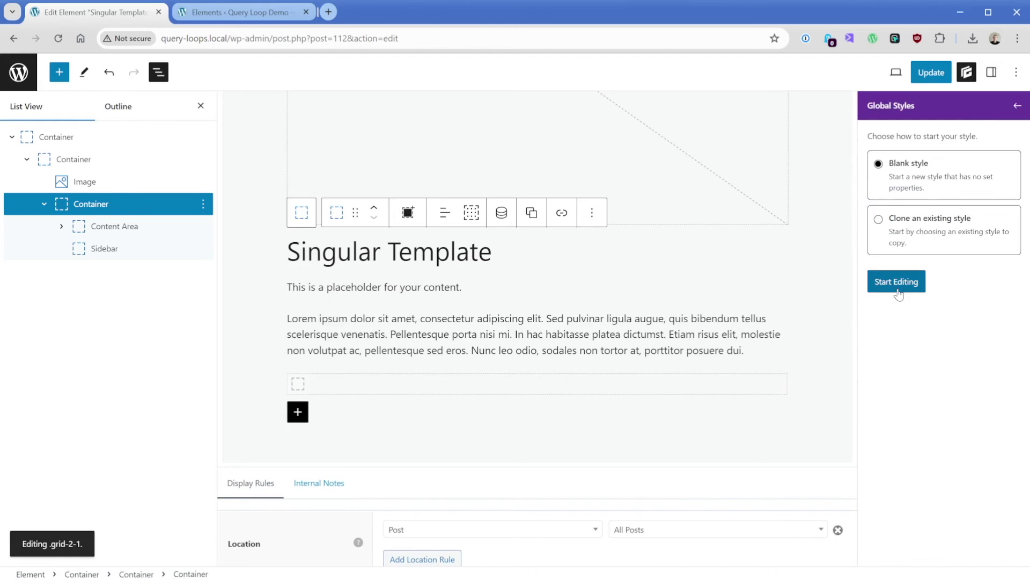
pyautogui.click(898, 282)
pyautogui.click(900, 214)
pyautogui.click(906, 199)
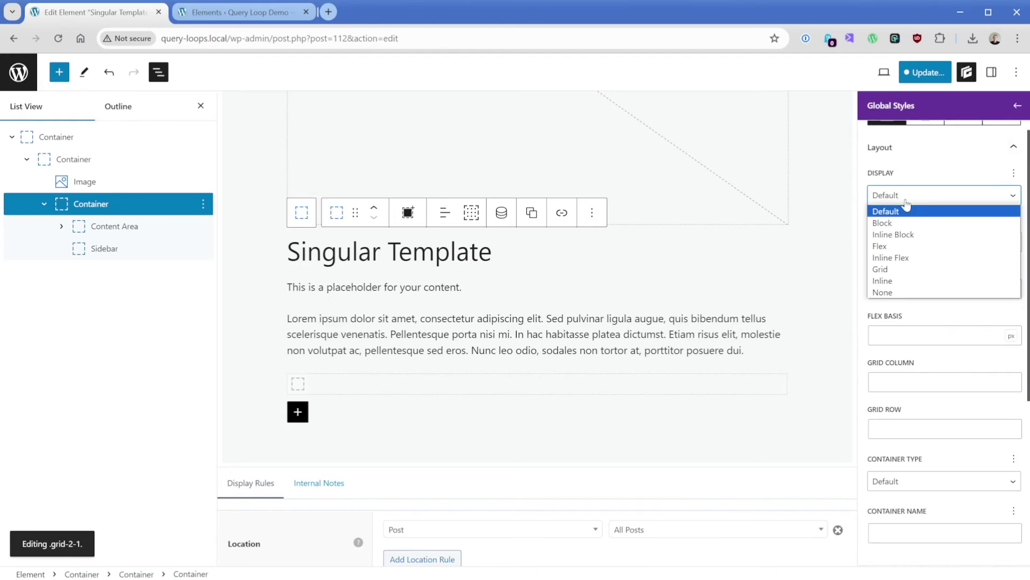
pyautogui.click(904, 269)
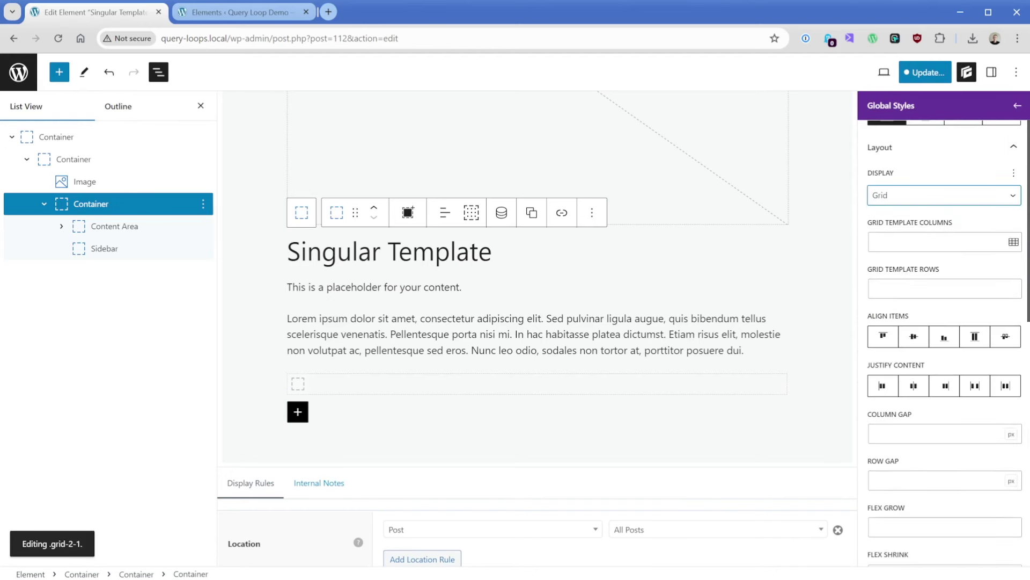
# Give the grid 3fr 1fr columns with 1rem column and row gaps
pyautogui.click(1013, 242)
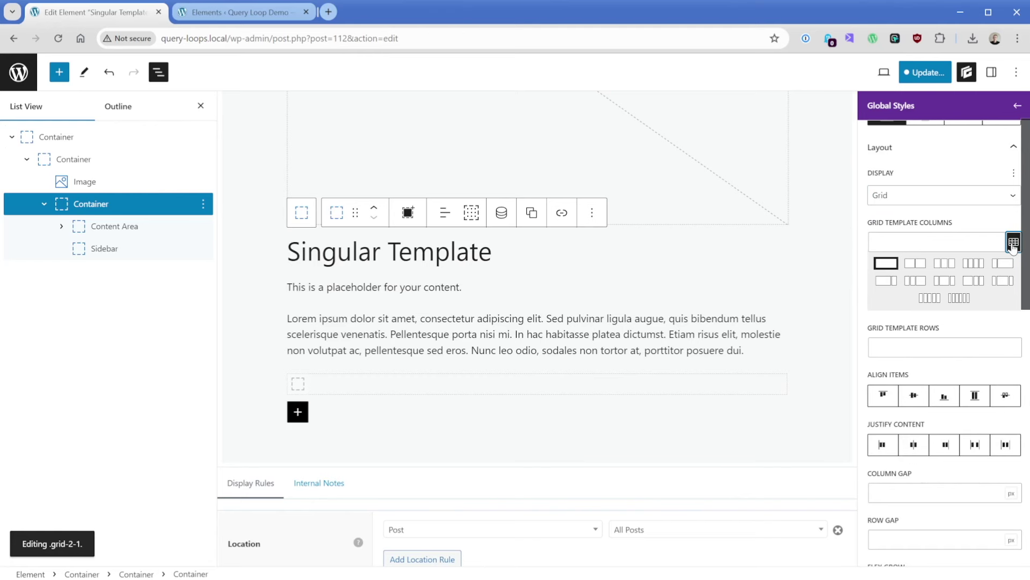
pyautogui.click(886, 281)
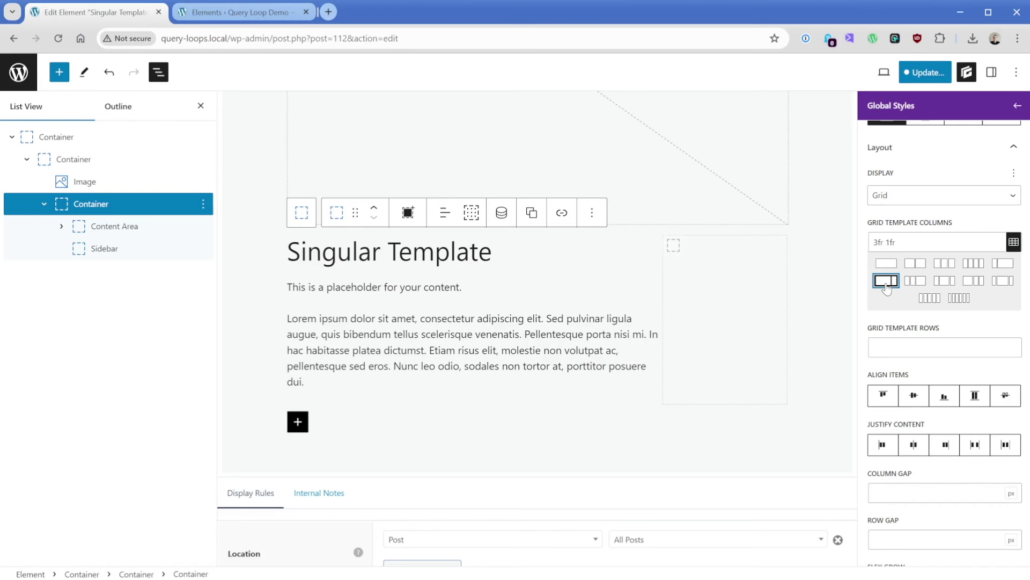
pyautogui.click(1001, 269)
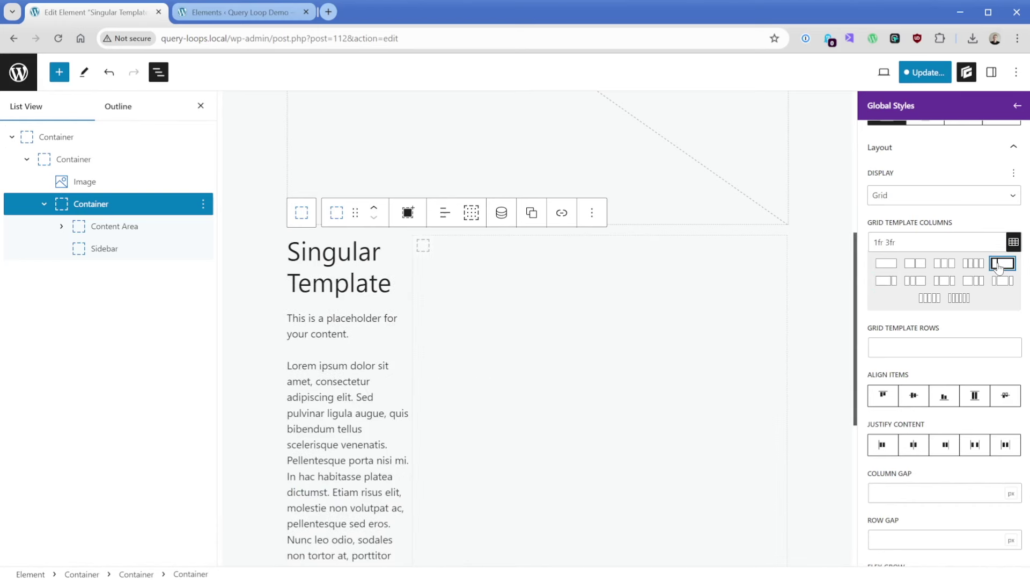
pyautogui.click(887, 282)
pyautogui.scroll(-3, 891, 284)
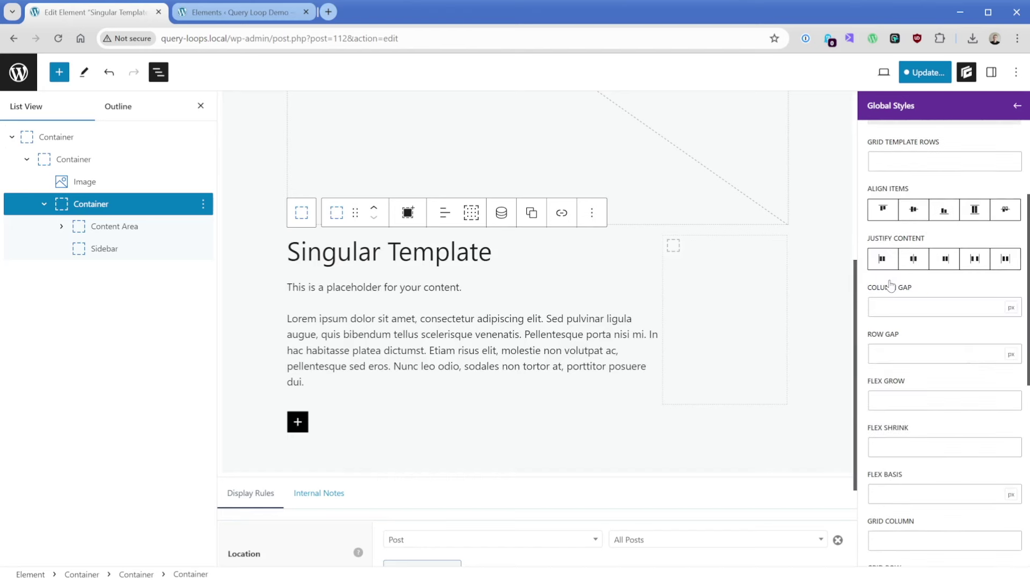
pyautogui.click(889, 306)
pyautogui.write('1rem')
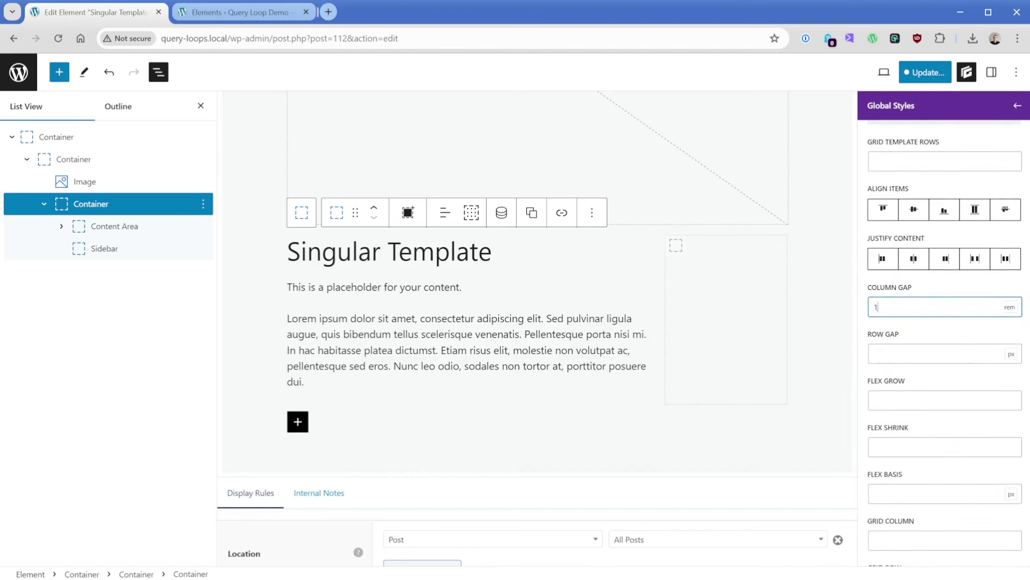
pyautogui.click(885, 353)
pyautogui.write('1rem')
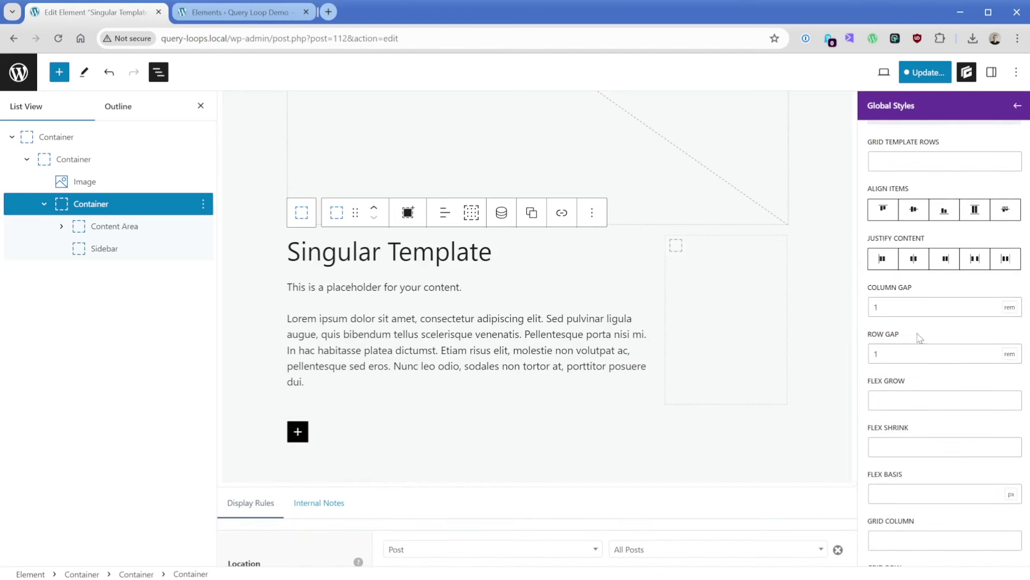
pyautogui.click(677, 252)
pyautogui.click(676, 248)
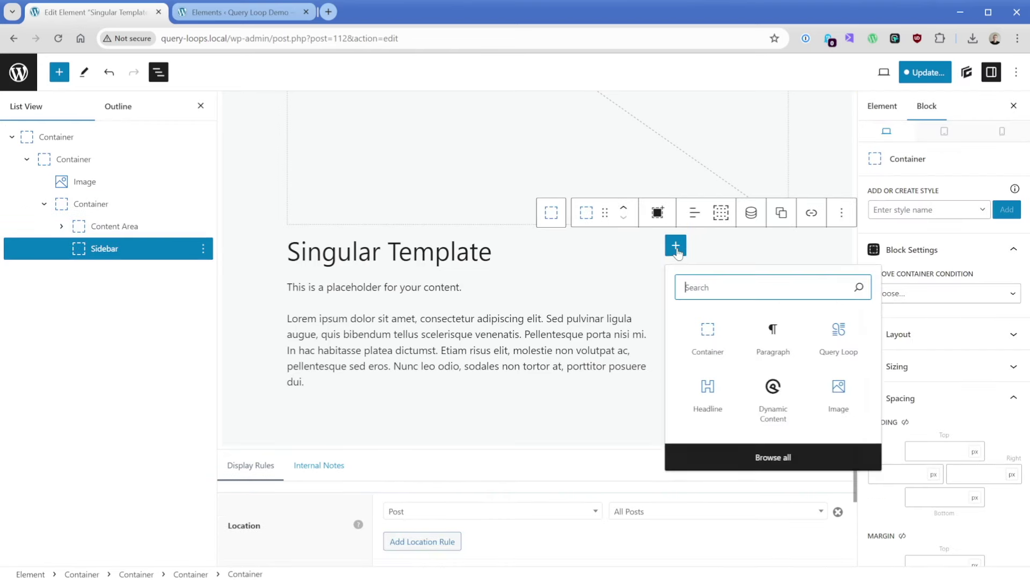
# Add an H3 headline reading 'Related Posts' inside the Sidebar
pyautogui.click(722, 388)
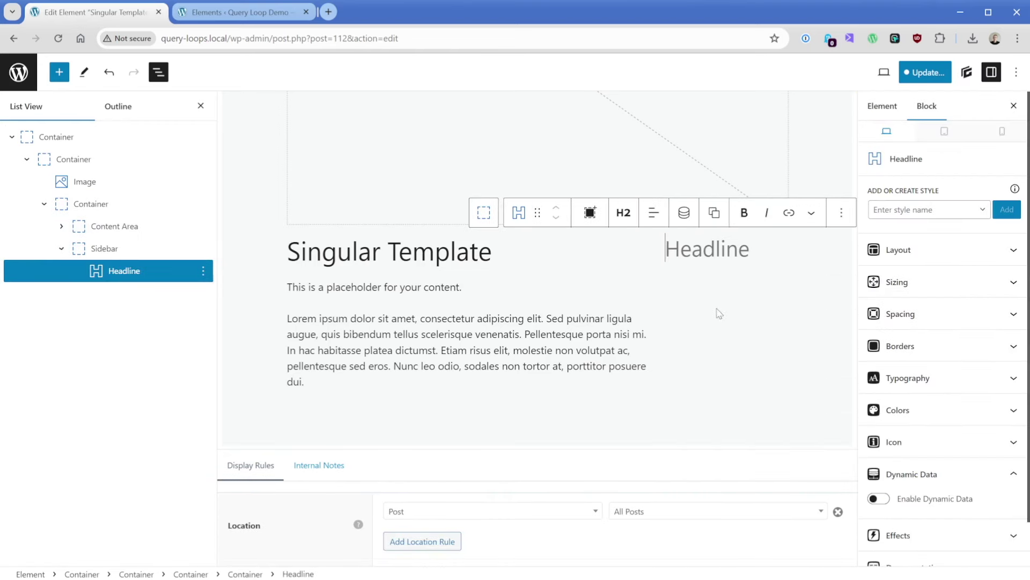
pyautogui.click(623, 212)
pyautogui.click(646, 297)
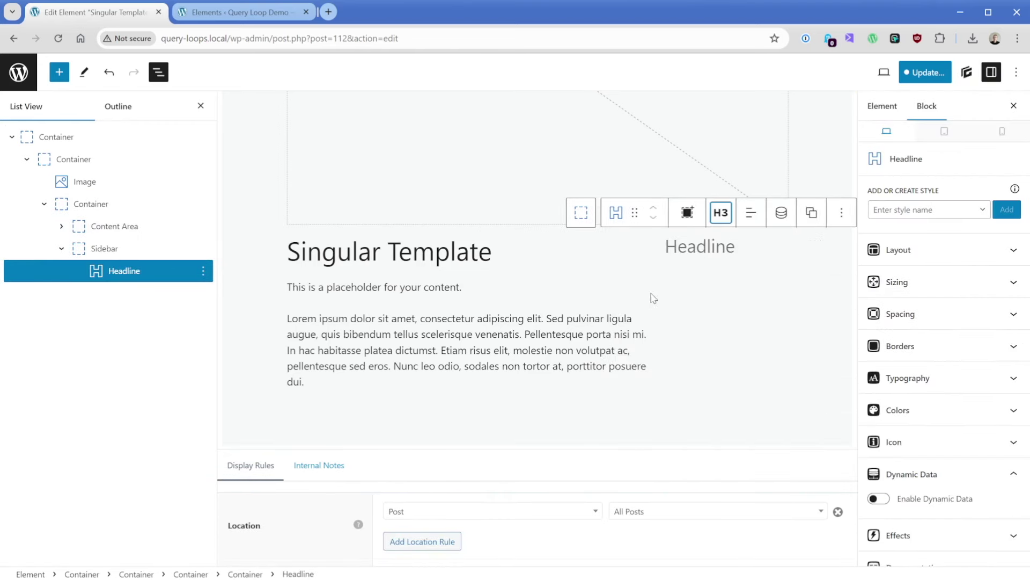
pyautogui.write('Related Posts')
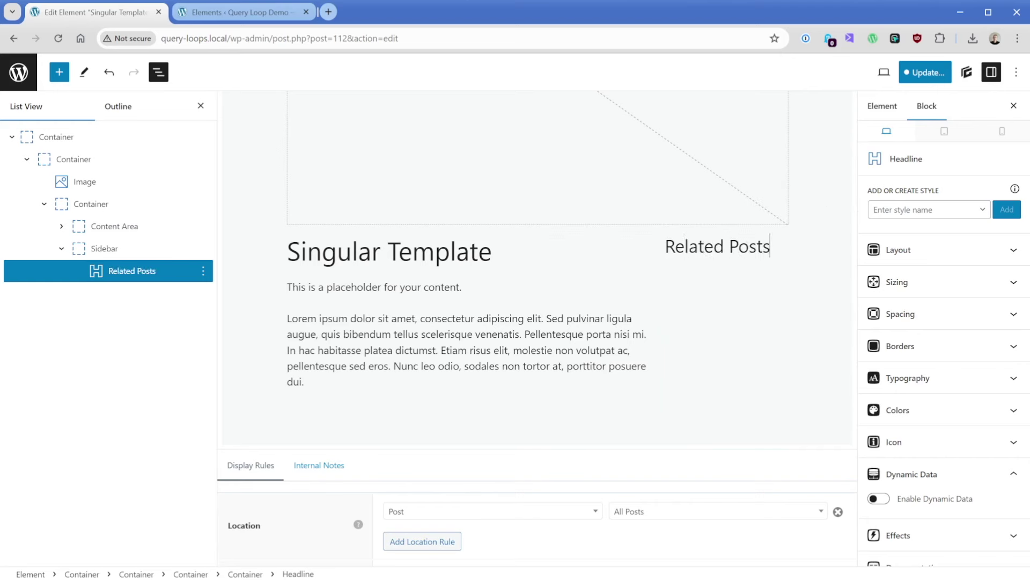
# Copy the Query Loop block from the Archive Template in a new tab
pyautogui.middleClick(18, 72)
pyautogui.click(224, 12)
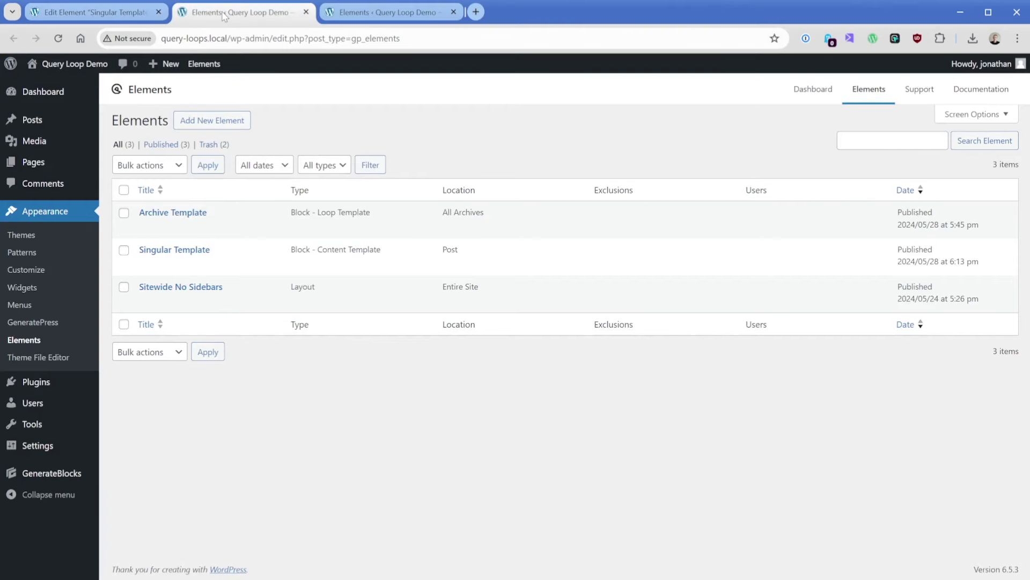
pyautogui.click(146, 229)
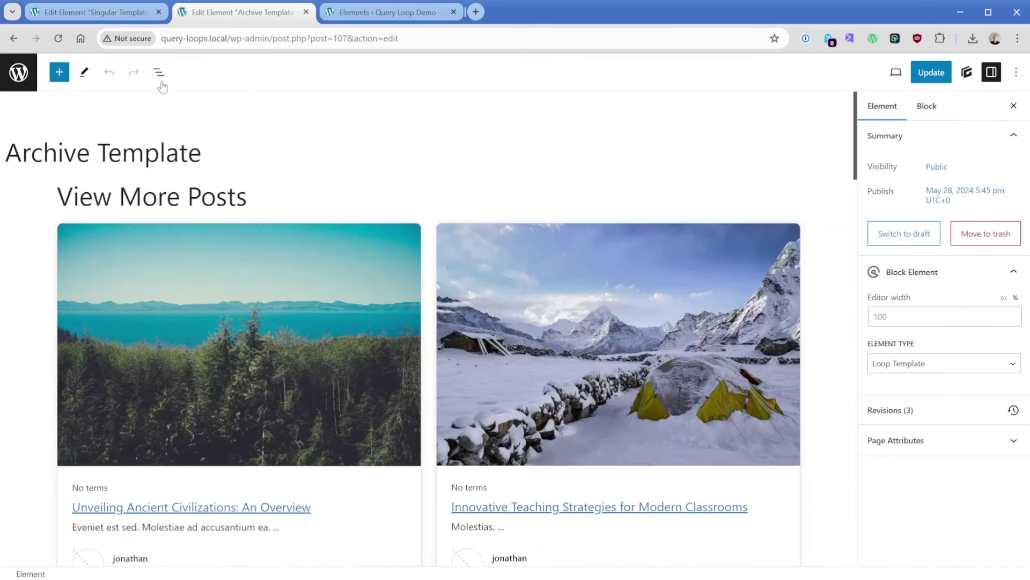
pyautogui.click(159, 72)
pyautogui.click(12, 136)
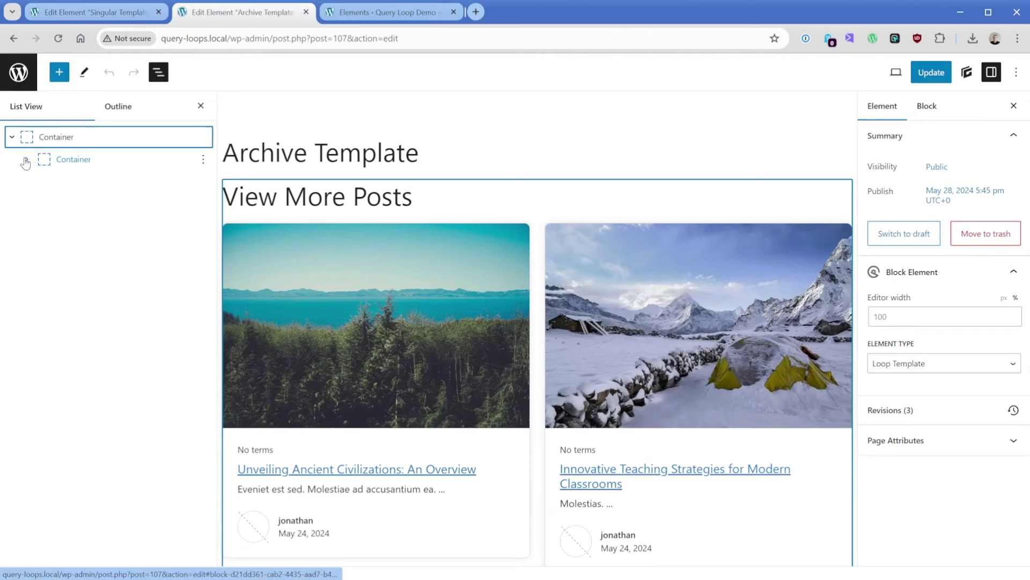
pyautogui.click(25, 161)
pyautogui.click(98, 204)
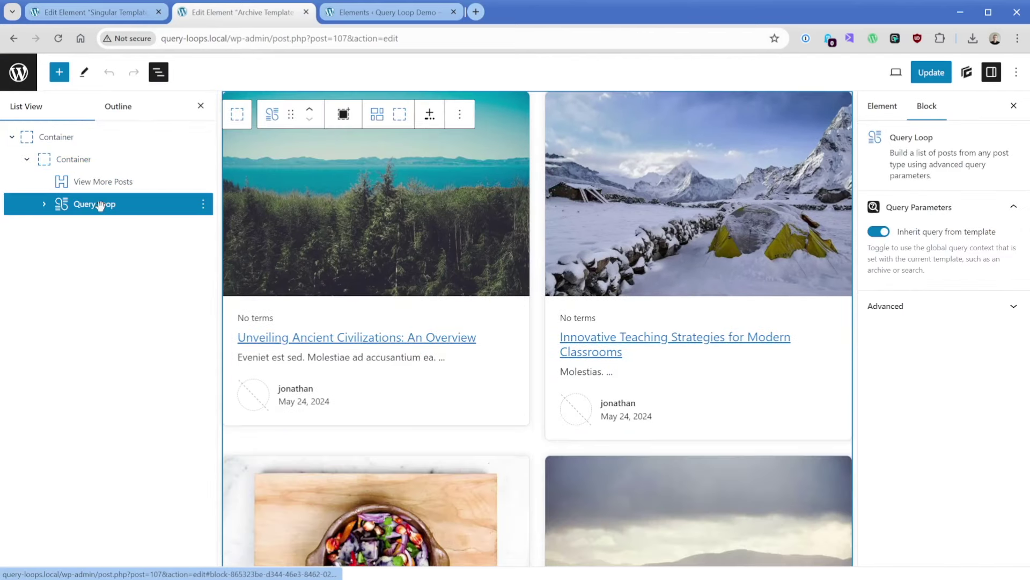
pyautogui.hotkey('ctrl', 'c')
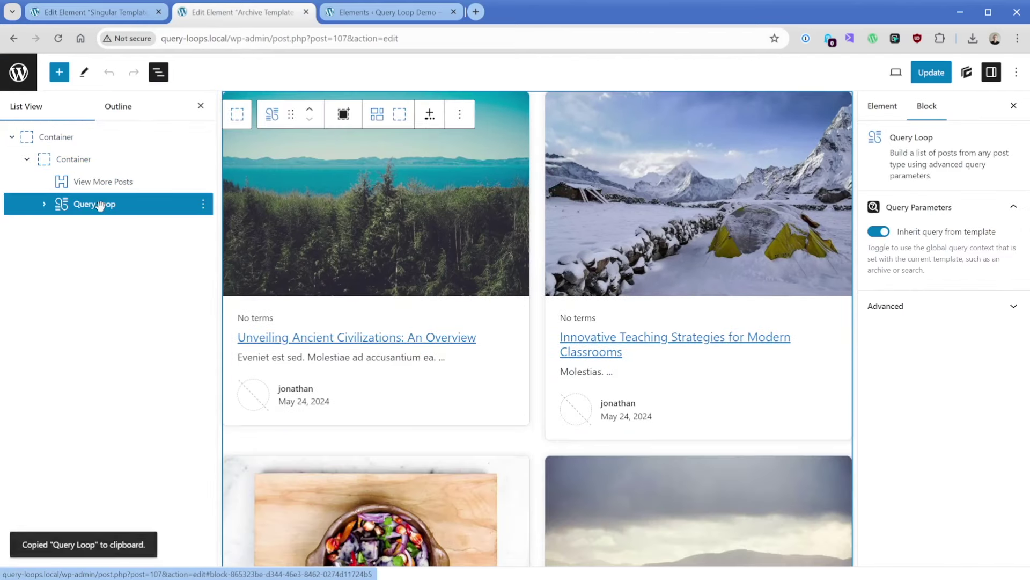
pyautogui.click(111, 19)
# Paste the Query Loop under Related Posts, stop inheriting the query, and show 3 posts
pyautogui.click(779, 253)
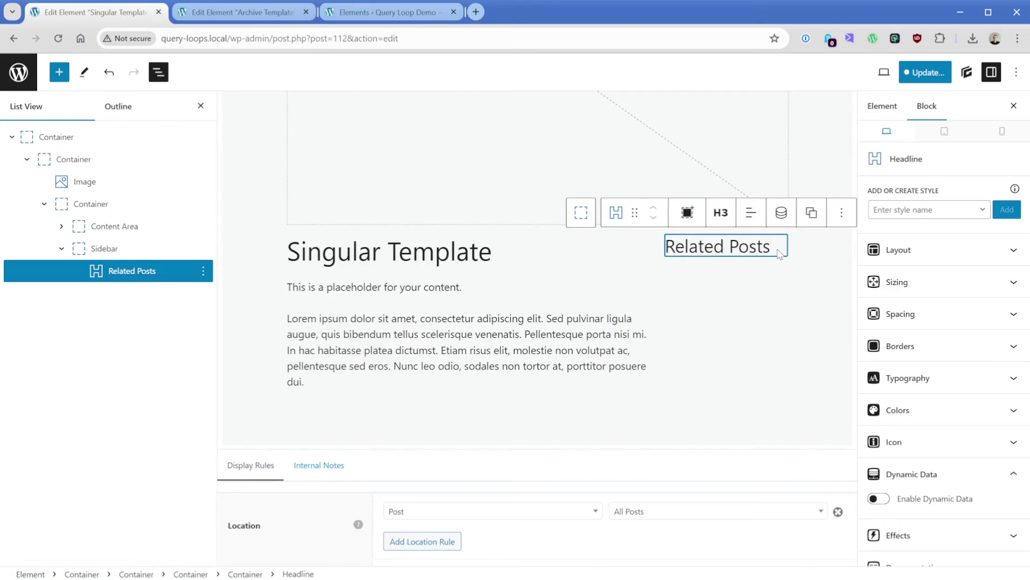
pyautogui.press('Return')
pyautogui.hotkey('ctrl', 'v')
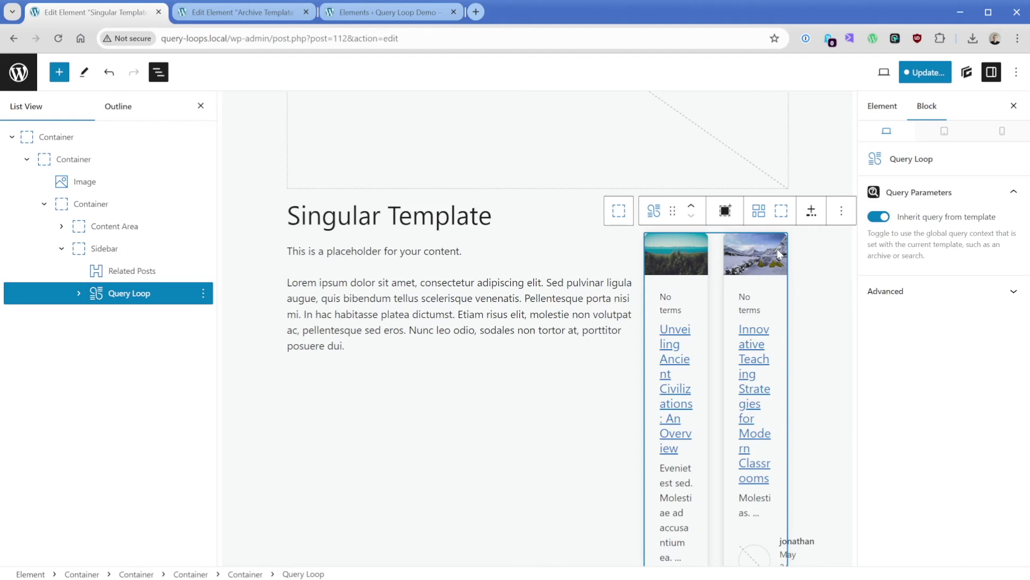
pyautogui.click(879, 217)
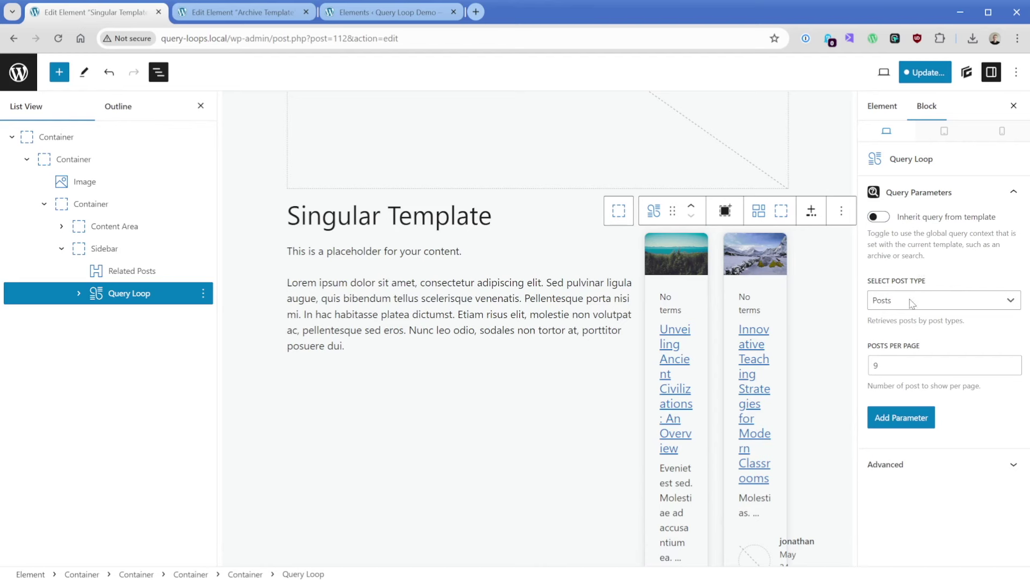
pyautogui.doubleClick(912, 365)
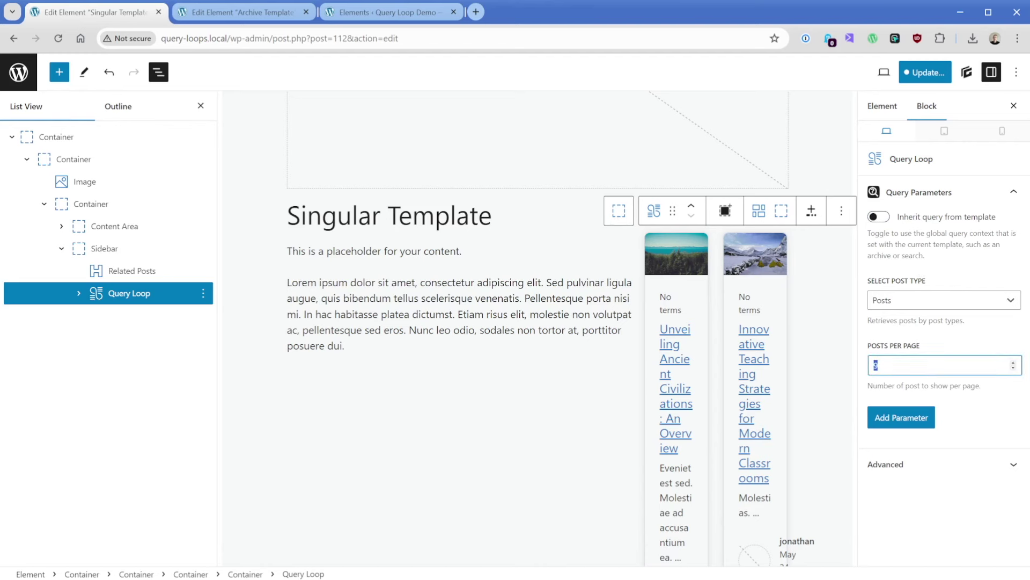
pyautogui.write('3')
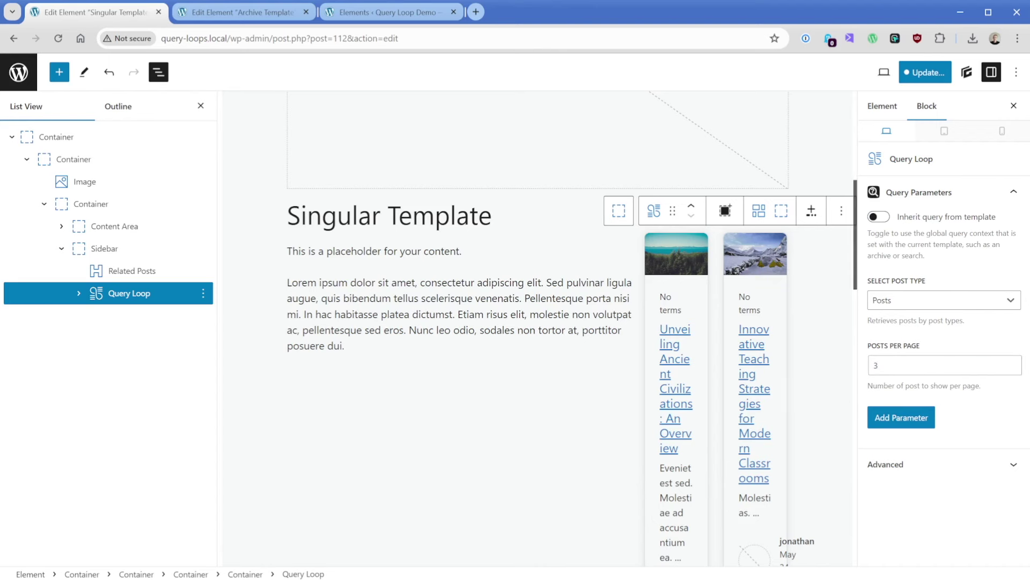
# Add an Exclude posts parameter set to exclude the current post
pyautogui.click(921, 417)
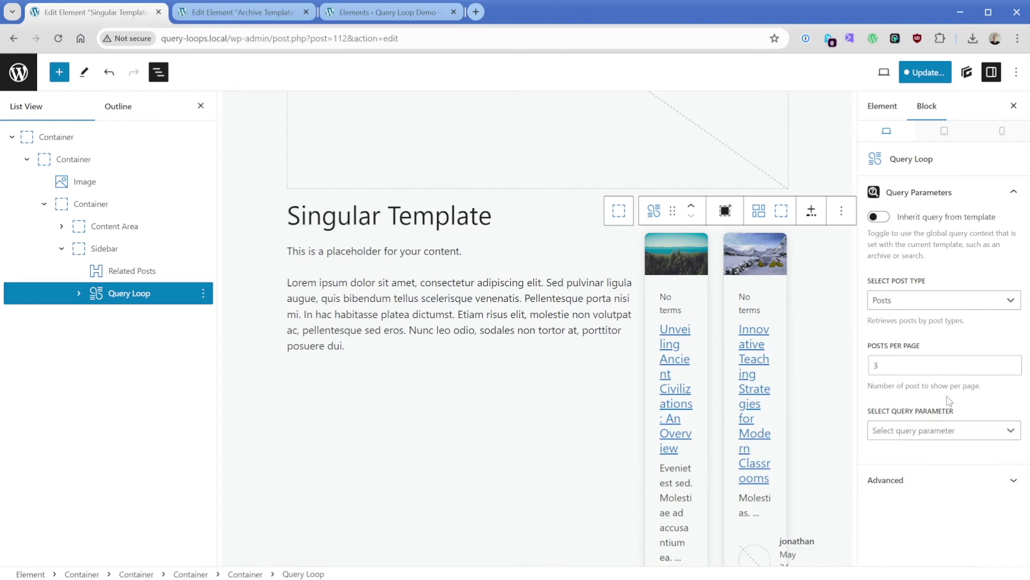
pyautogui.click(953, 424)
pyautogui.scroll(-5, 935, 346)
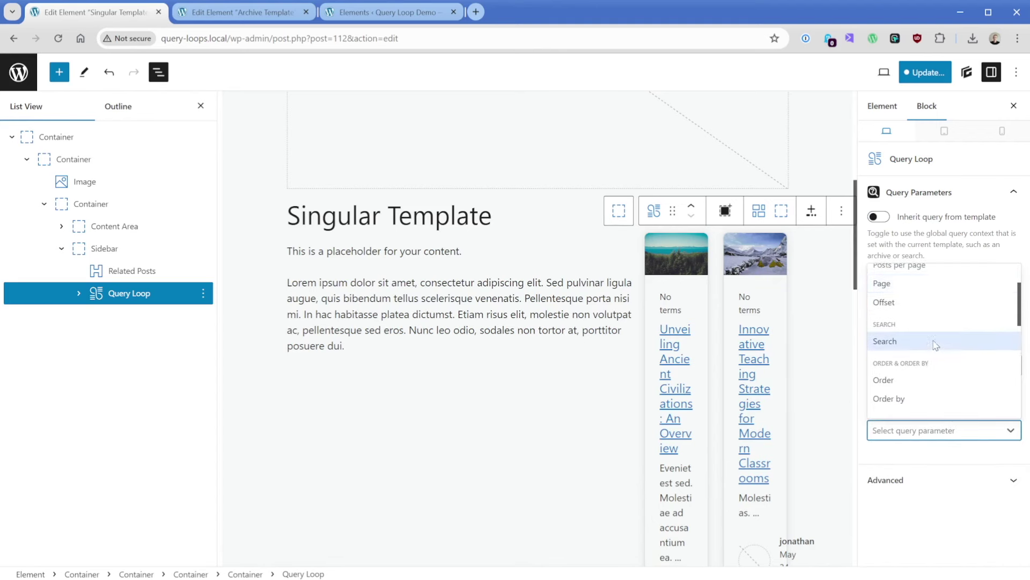
pyautogui.press('Escape')
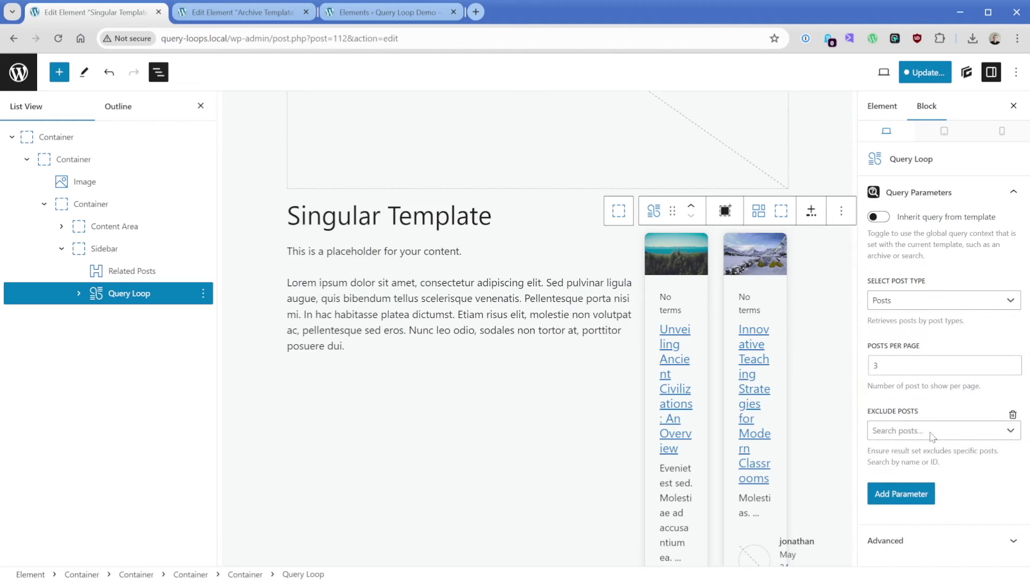
pyautogui.click(932, 436)
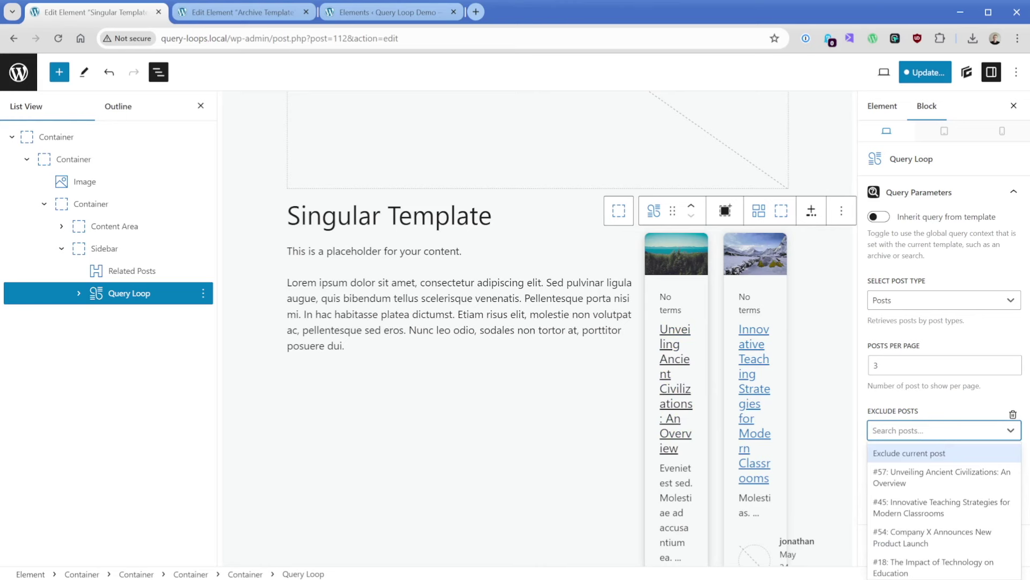
pyautogui.click(912, 454)
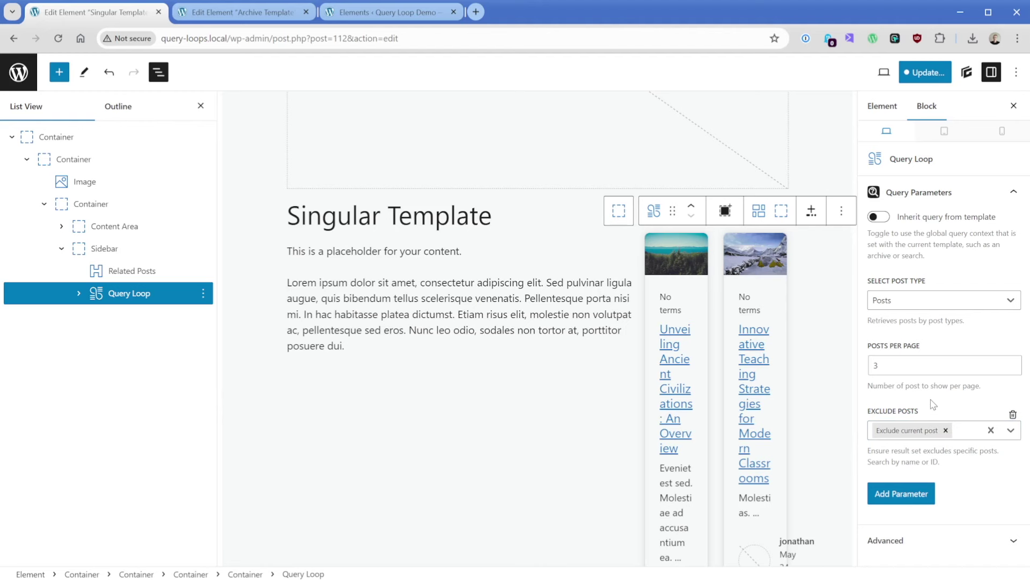
# Add a Taxonomies parameter filtering by Categories using the current post's terms
pyautogui.click(903, 499)
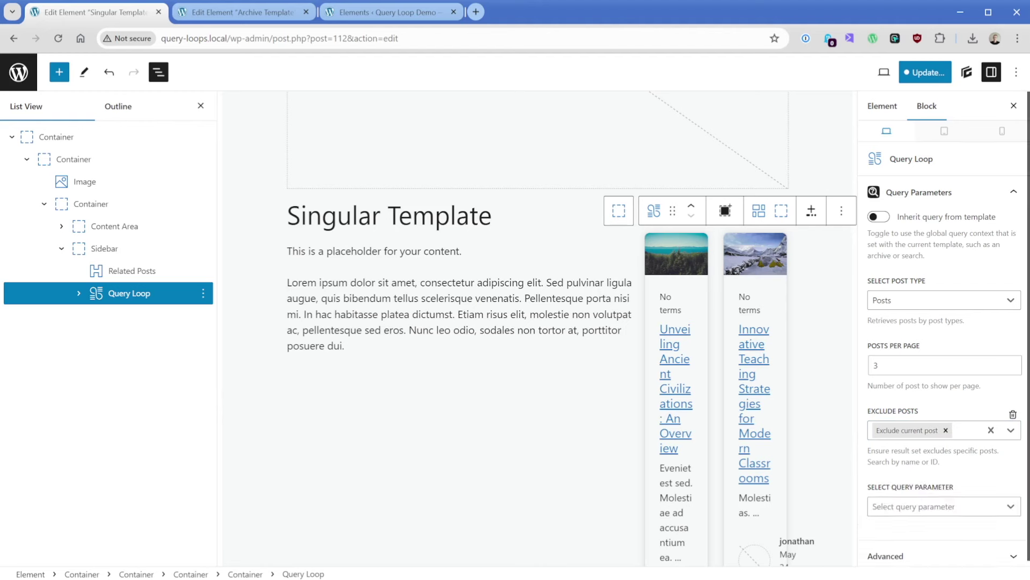
pyautogui.click(940, 507)
pyautogui.scroll(-6, 933, 419)
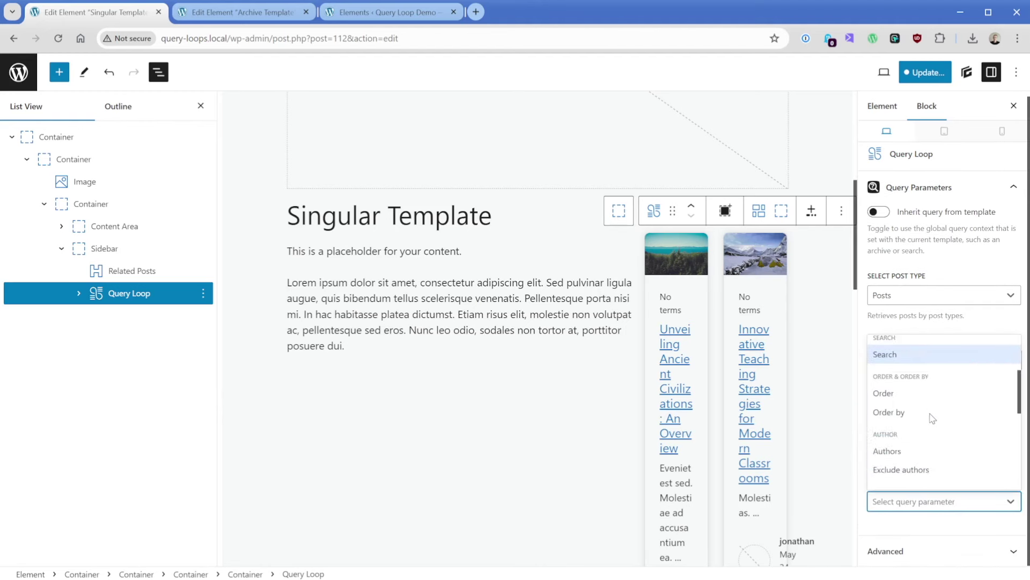
pyautogui.scroll(-3, 931, 413)
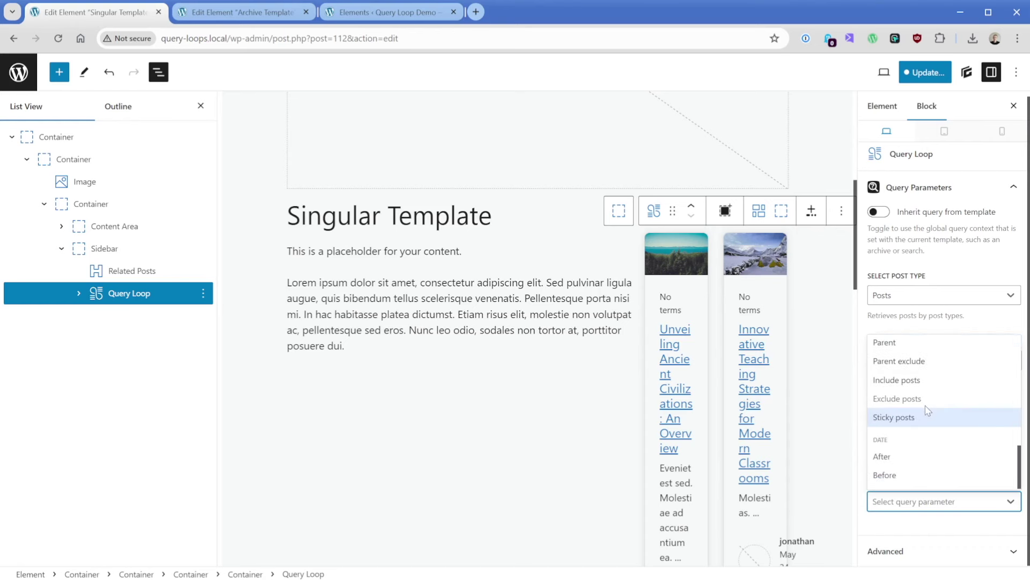
pyautogui.scroll(5, 931, 413)
pyautogui.click(931, 384)
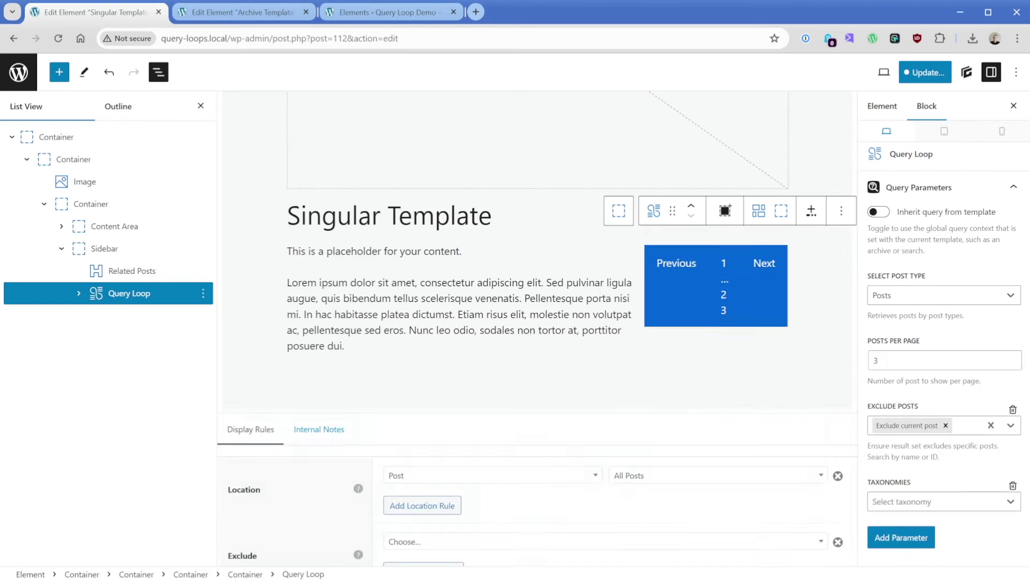
pyautogui.click(930, 502)
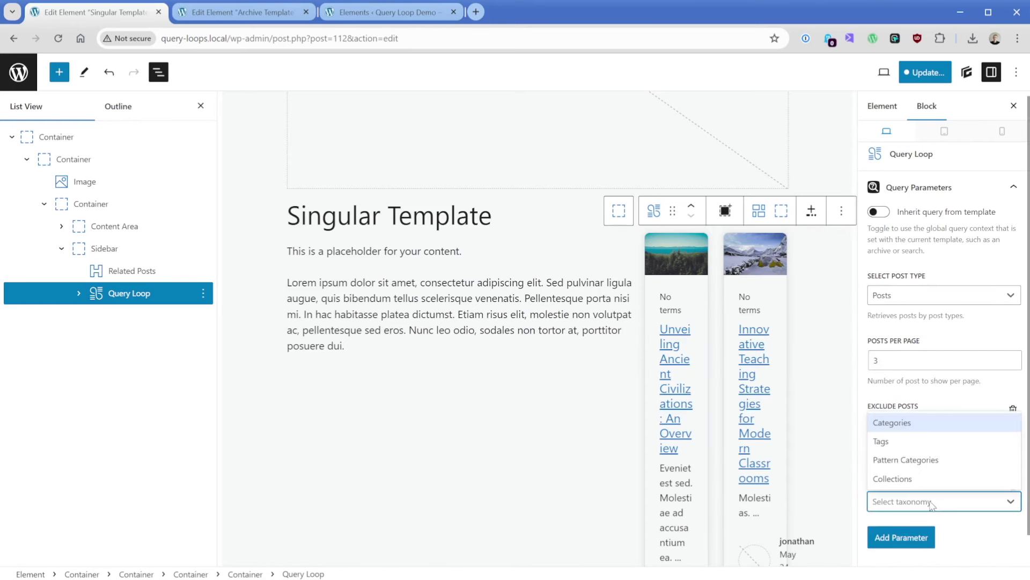
pyautogui.click(934, 422)
pyautogui.scroll(-2, 942, 461)
pyautogui.click(925, 419)
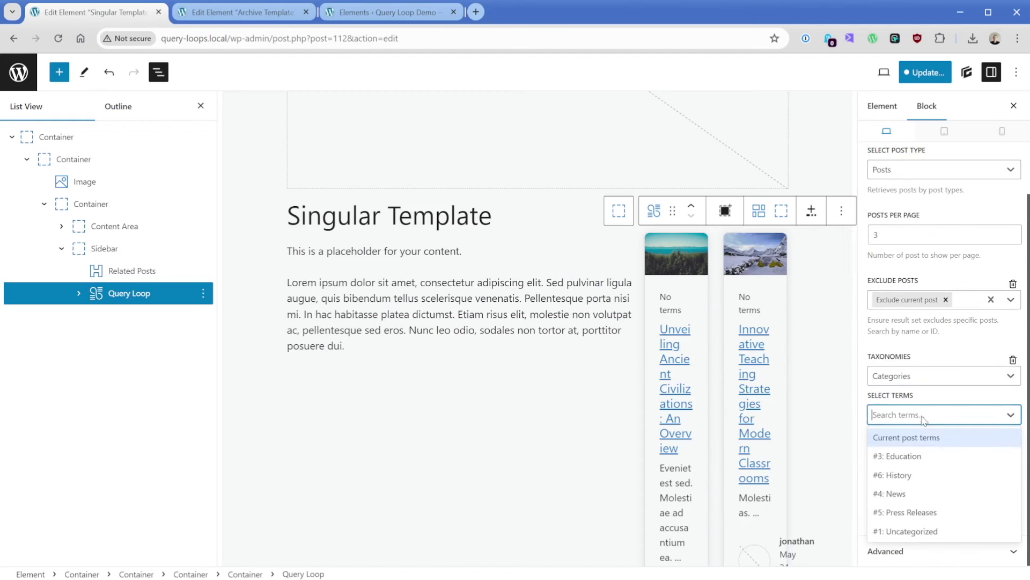
pyautogui.click(937, 439)
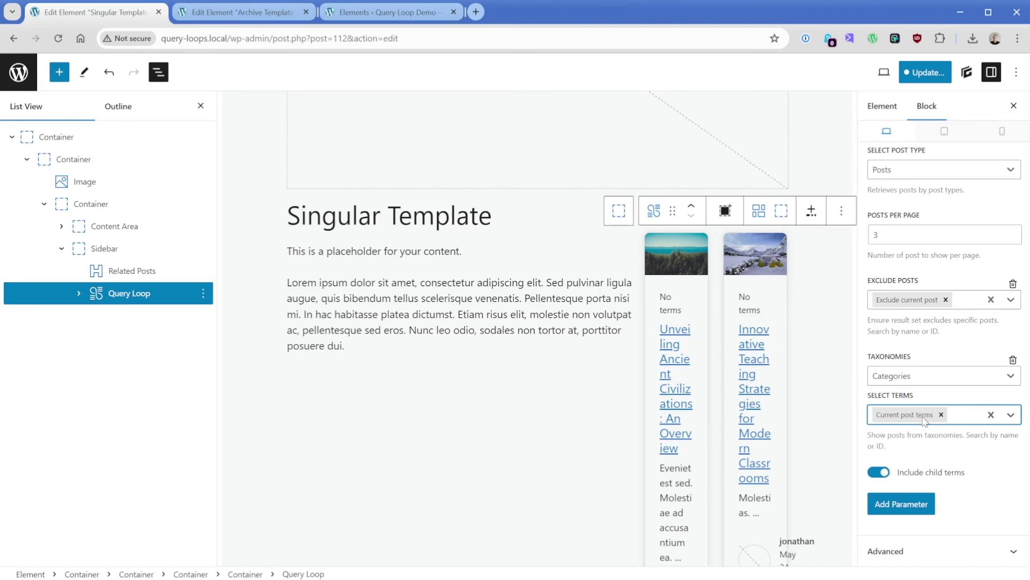
# Set the Post Template grid item width to 100% so each card fills the row
pyautogui.click(79, 293)
pyautogui.click(97, 315)
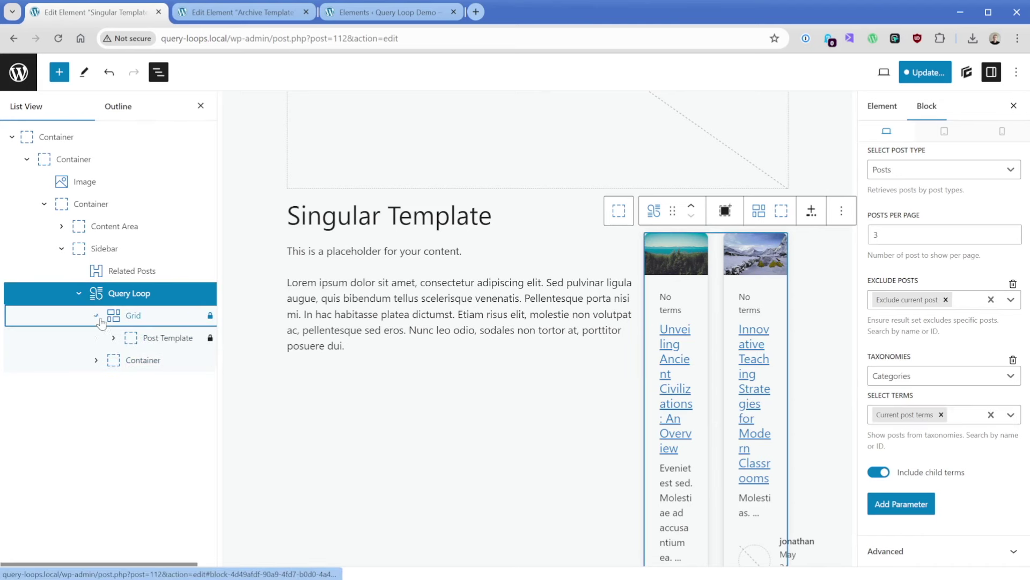
pyautogui.click(137, 341)
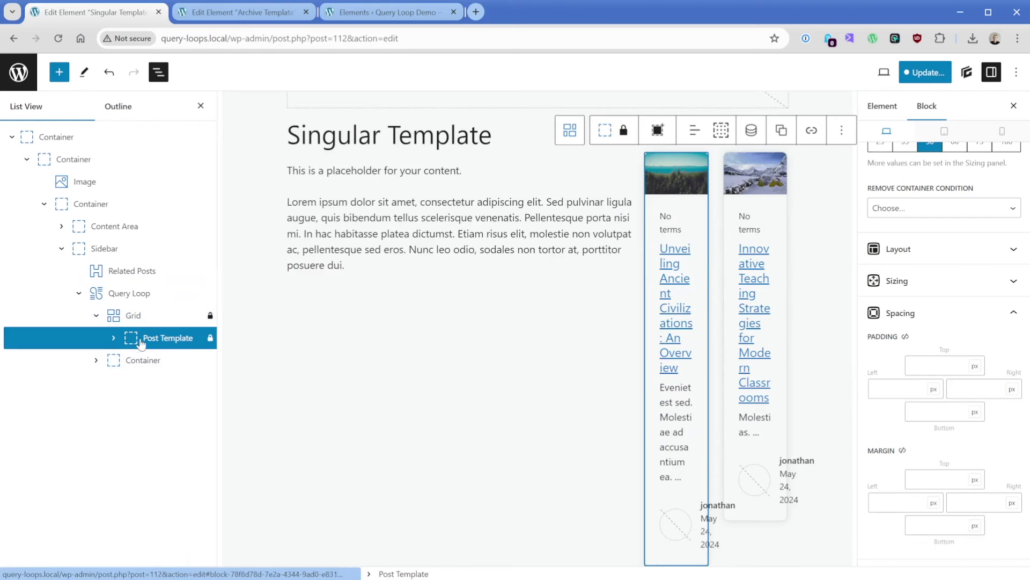
pyautogui.scroll(3, 923, 240)
pyautogui.click(1007, 272)
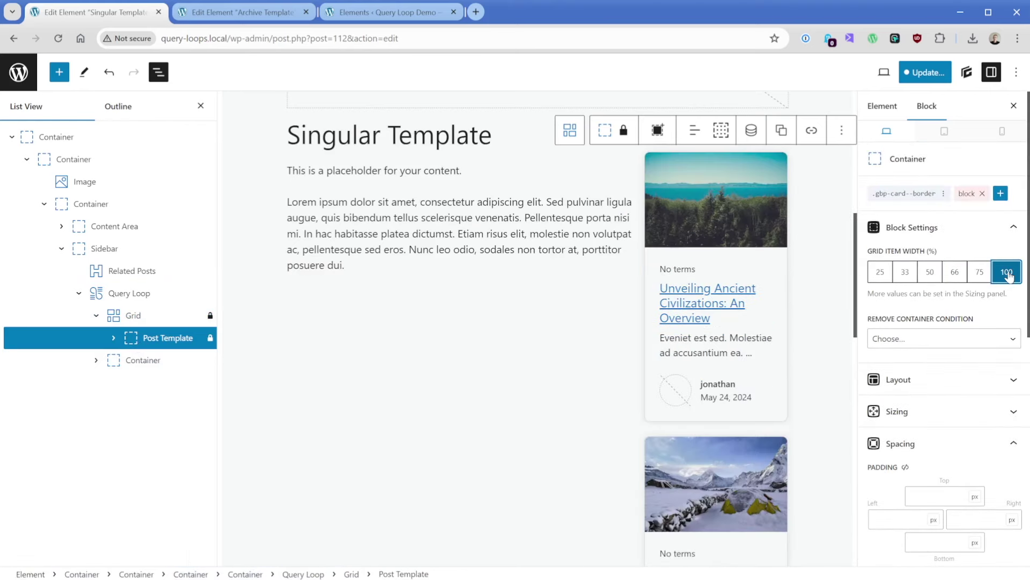
# Delete the List of terms, Post excerpt and Meta Byline blocks from the card
pyautogui.click(677, 269)
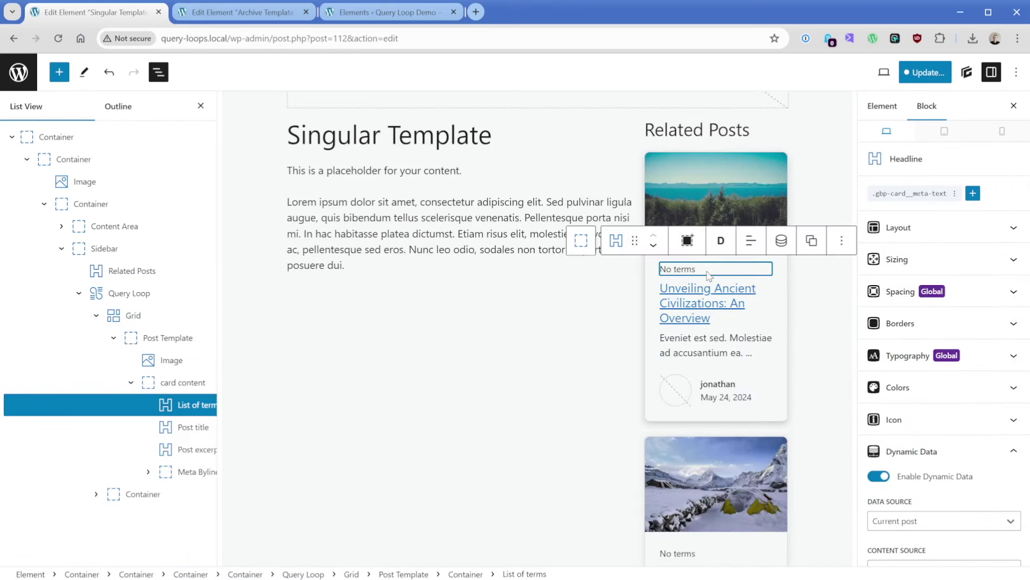
pyautogui.click(841, 240)
pyautogui.click(869, 532)
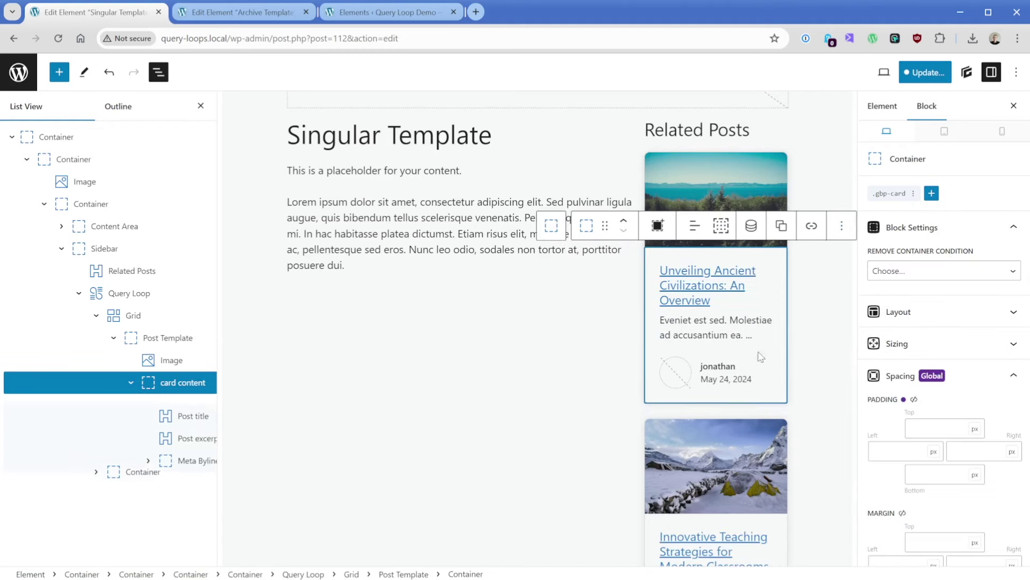
pyautogui.click(716, 328)
pyautogui.click(842, 293)
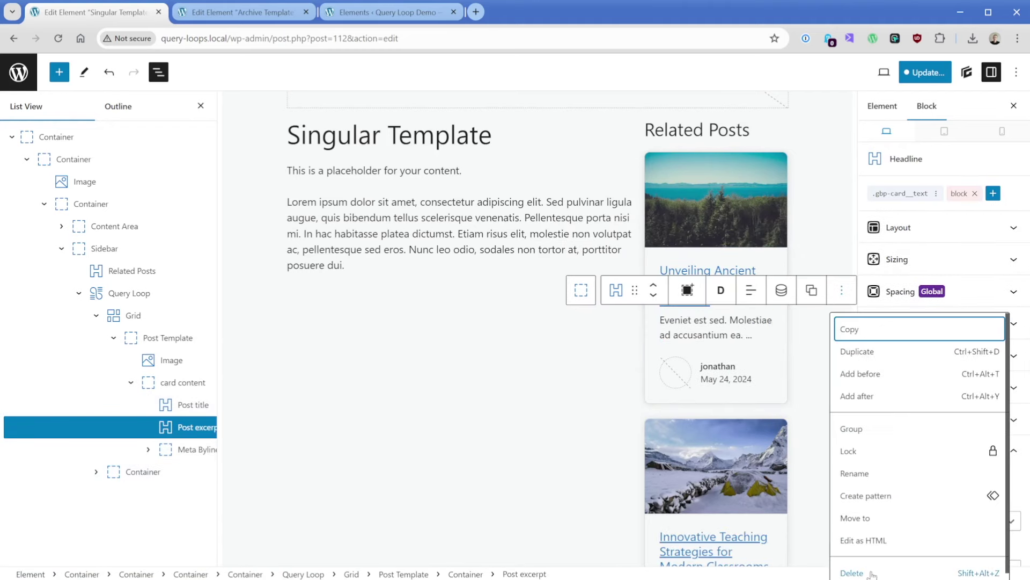
pyautogui.click(869, 573)
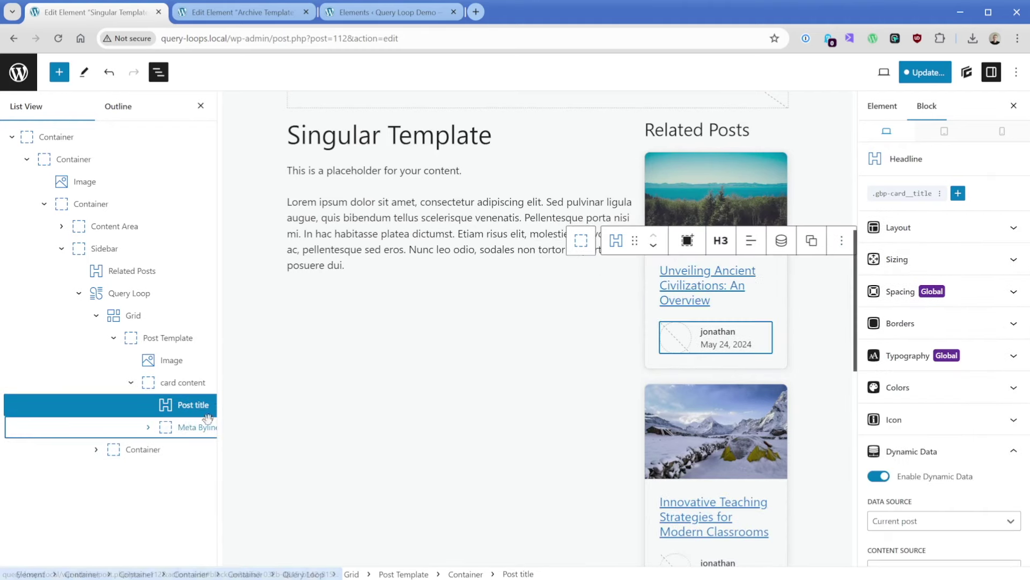
pyautogui.click(197, 427)
pyautogui.click(841, 300)
pyautogui.click(865, 572)
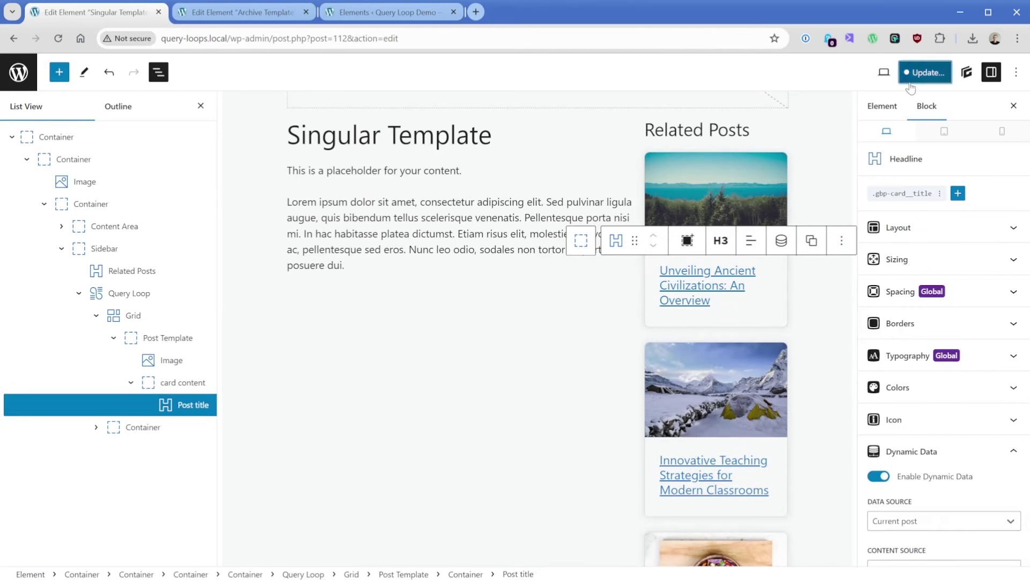
# Save the Singular Template
pyautogui.click(925, 72)
pyautogui.click(901, 71)
pyautogui.click(242, 12)
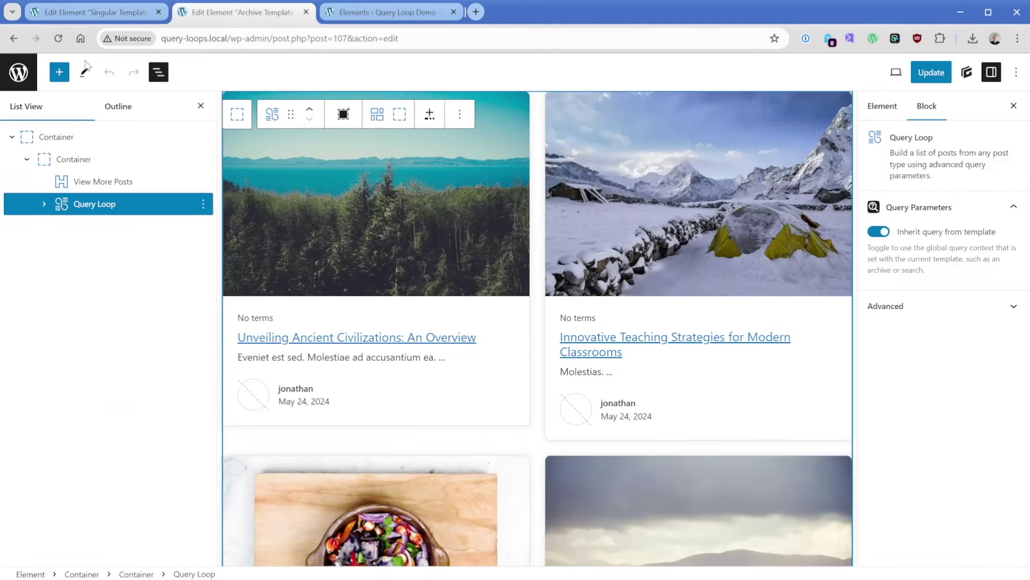
# View the History category archive on the site from Posts > Categories
pyautogui.click(18, 72)
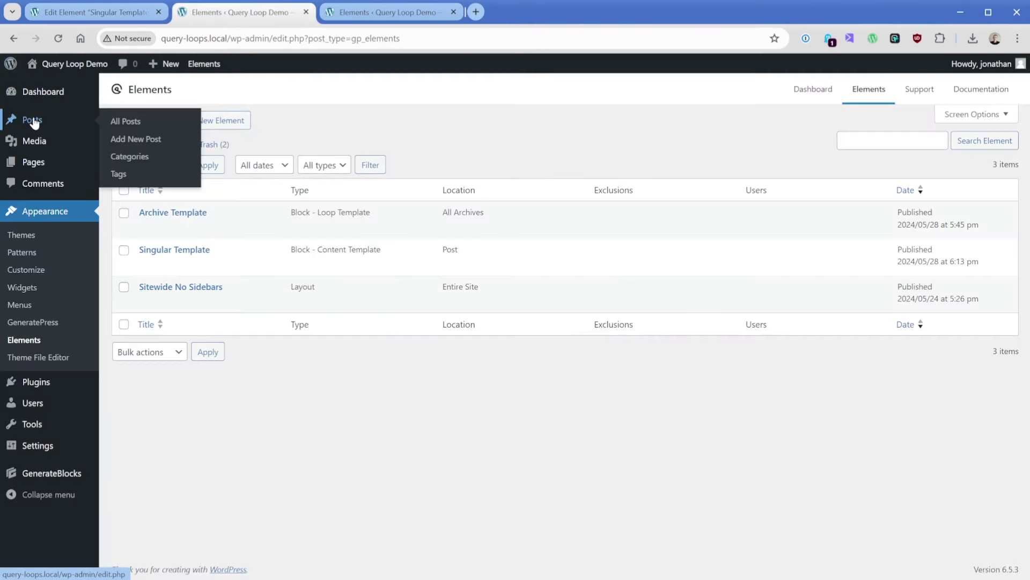
pyautogui.click(30, 120)
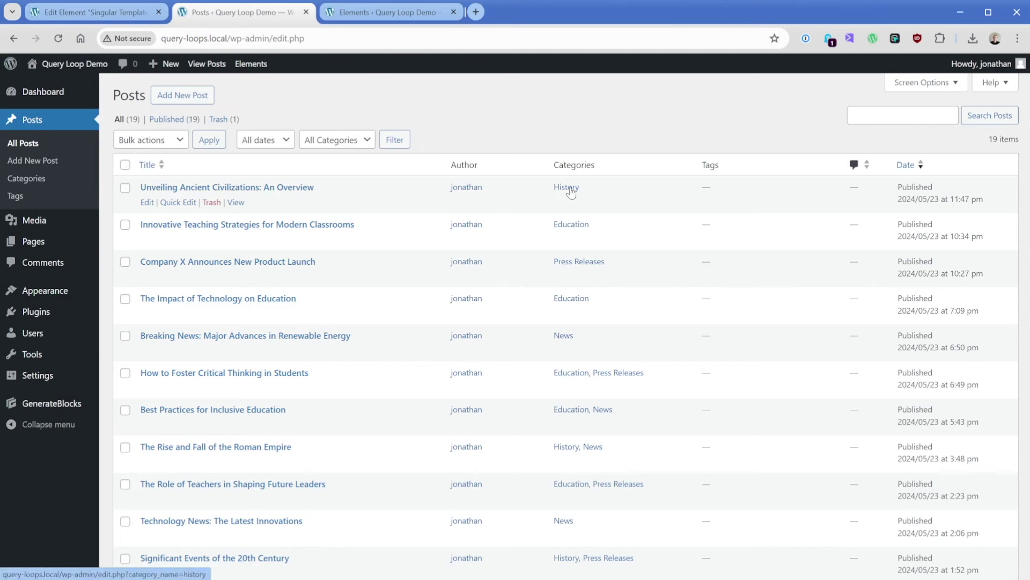
pyautogui.click(30, 181)
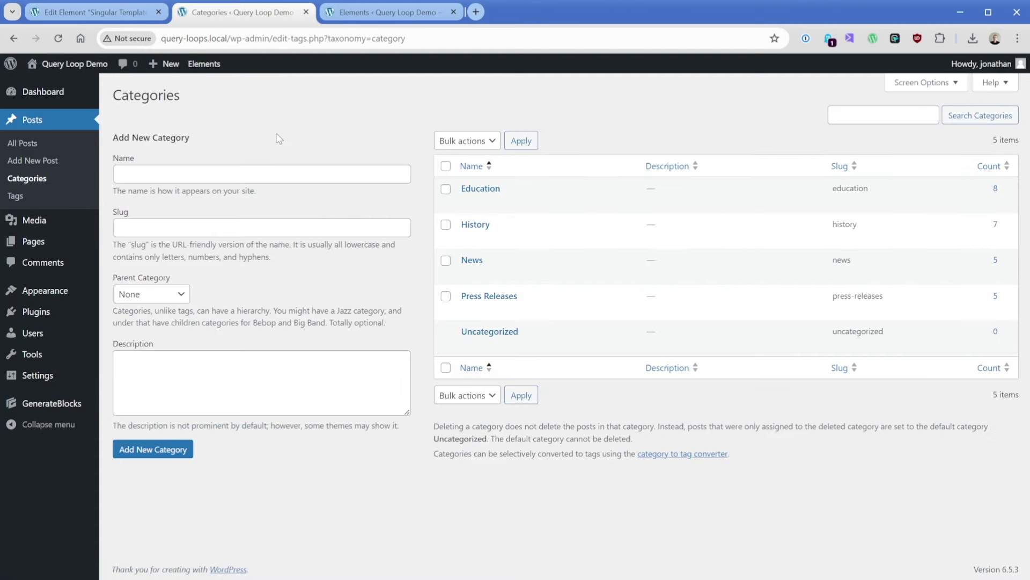
pyautogui.click(562, 240)
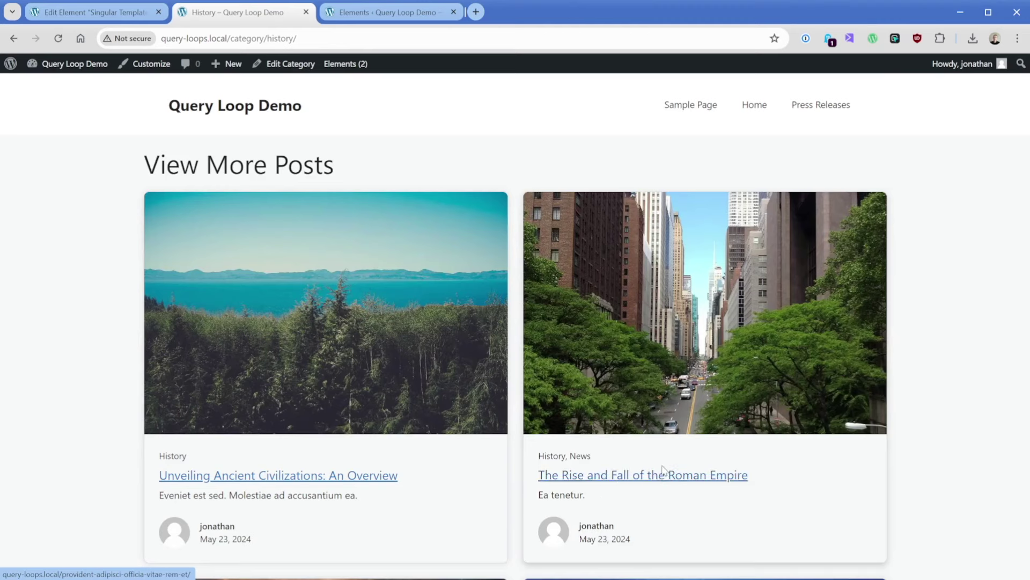
# Open the 'Unveiling Ancient Civilizations: An Overview' post from the History archive
pyautogui.scroll(-5, 529, 384)
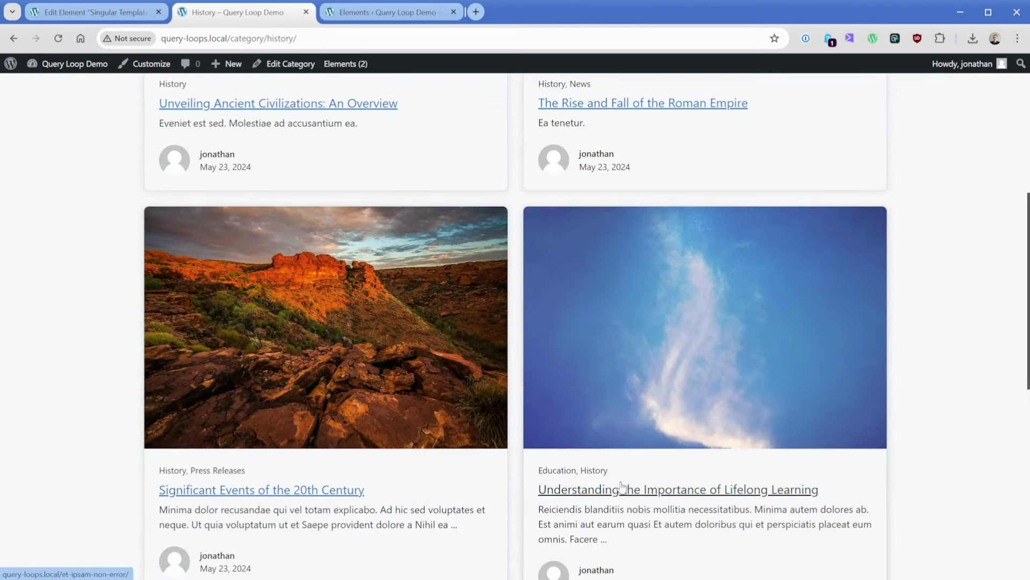
pyautogui.scroll(4, 617, 487)
pyautogui.click(186, 354)
pyautogui.scroll(-6, 116, 330)
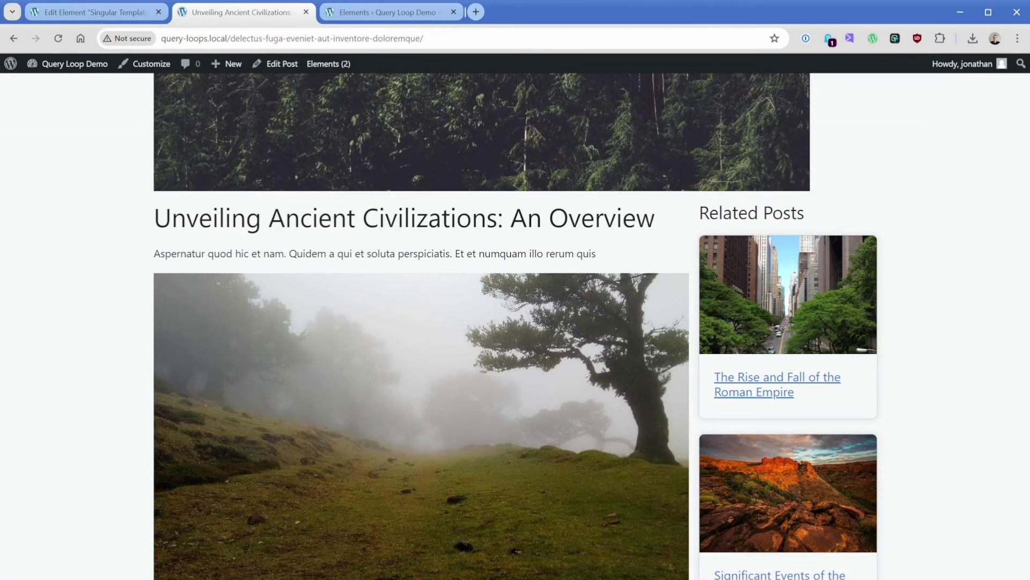
pyautogui.scroll(-1, 515, 326)
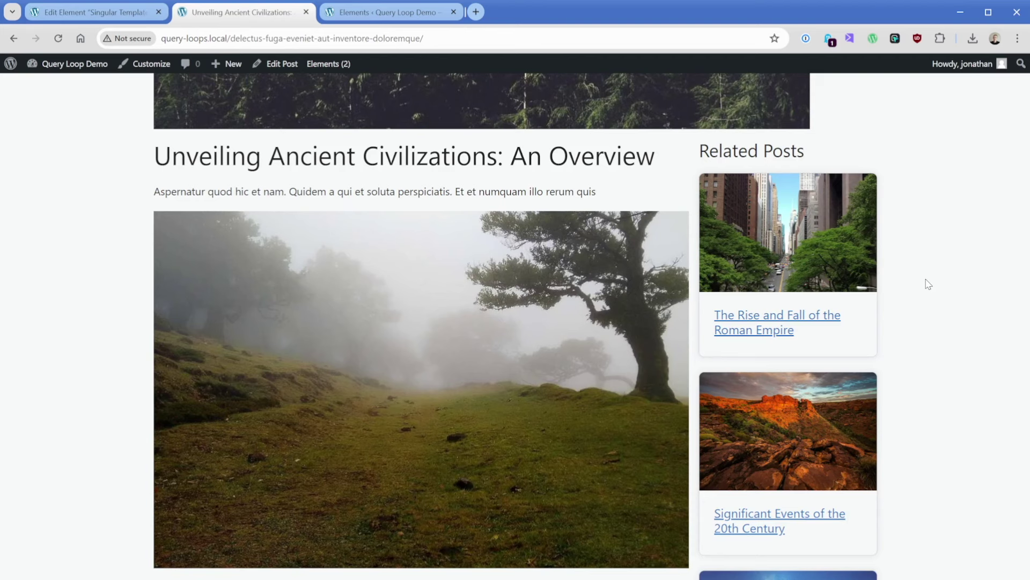
pyautogui.scroll(-1, 928, 285)
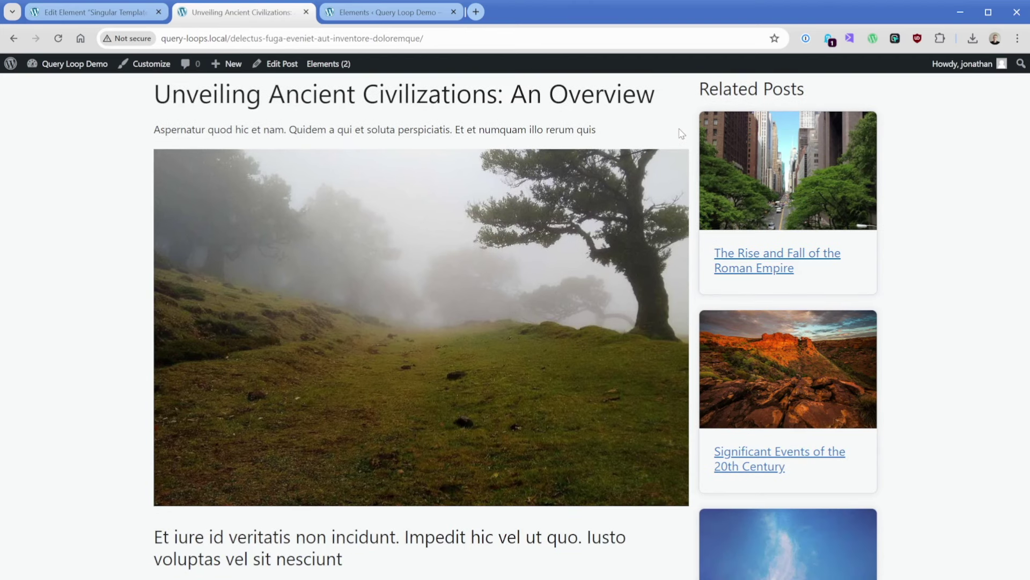